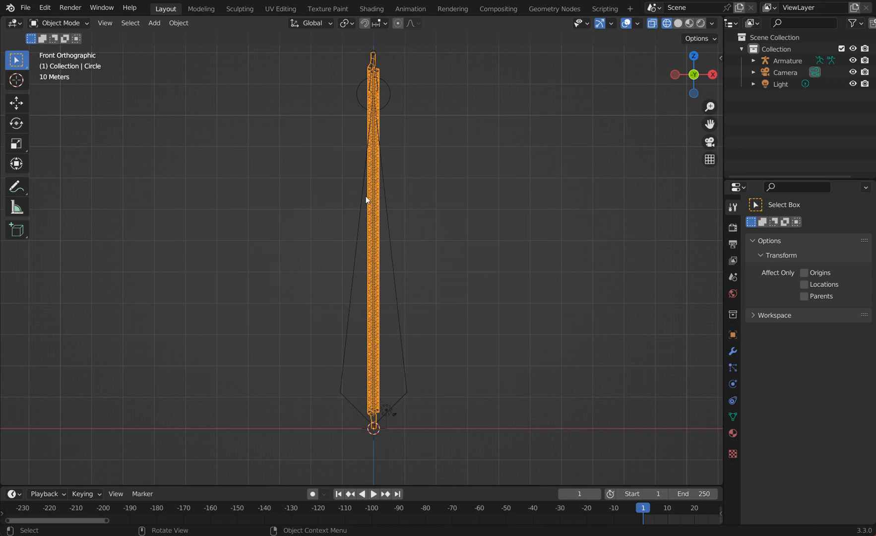
# - Examine the coiled cord's wireframe mesh up close and then along its full length with the surrounding armature
pyautogui.scroll(10, 368, 198)
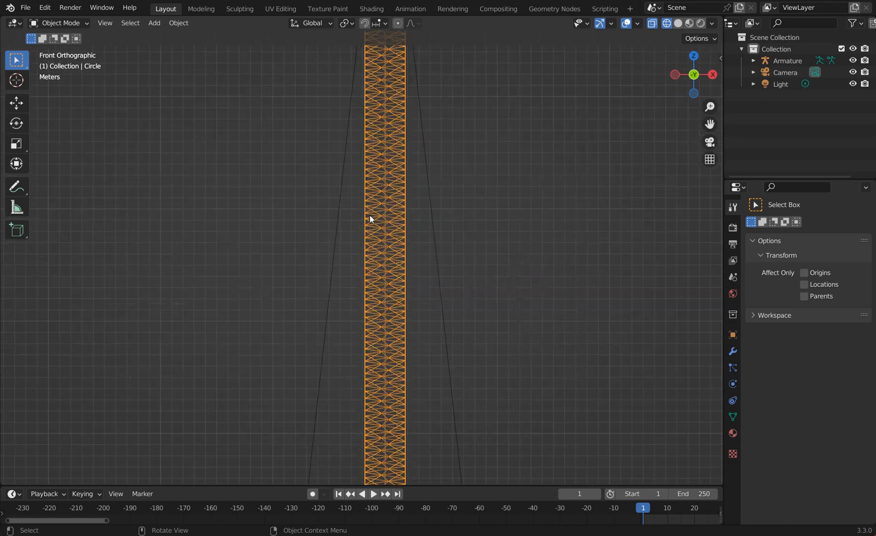
pyautogui.scroll(4, 370, 215)
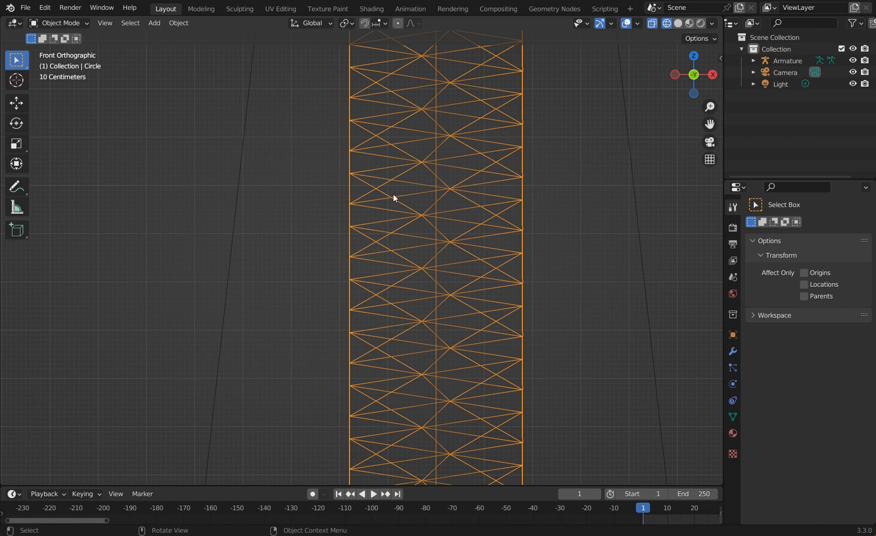
pyautogui.scroll(-5, 392, 199)
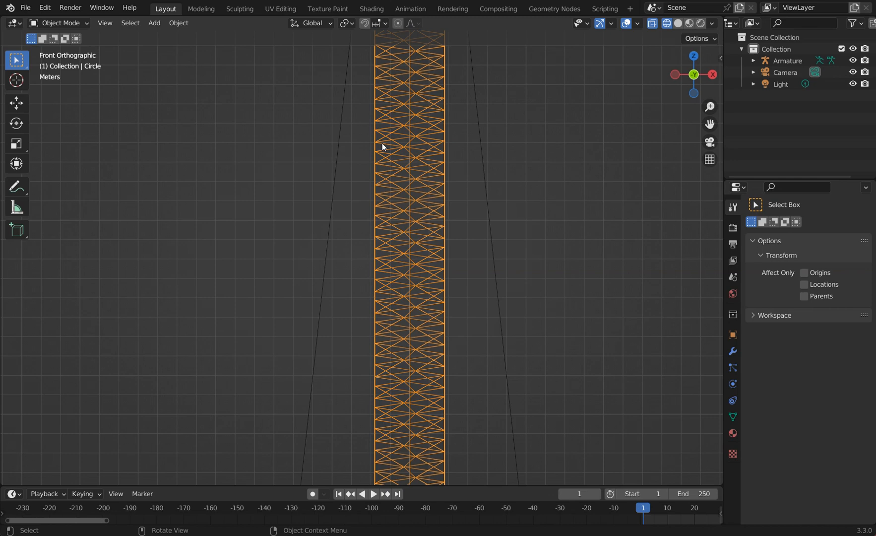
pyautogui.scroll(-4, 381, 146)
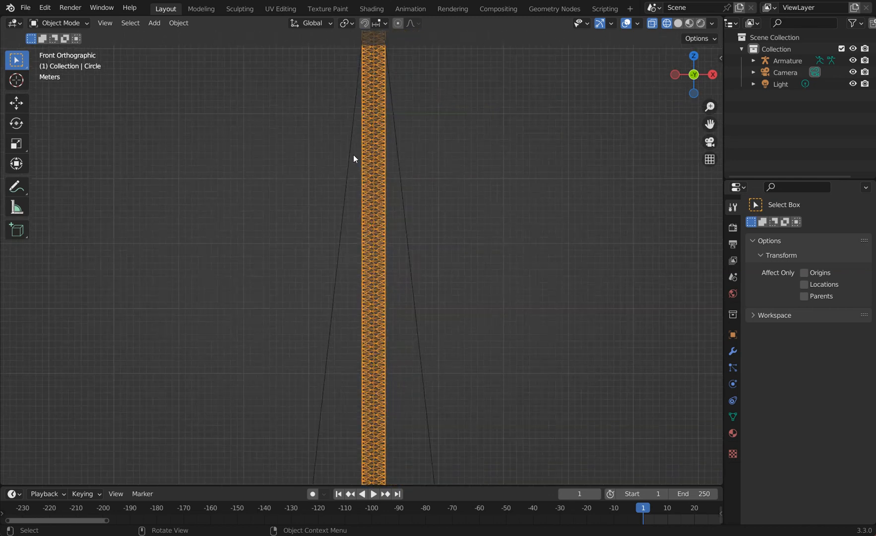
pyautogui.scroll(-2, 358, 158)
pyautogui.scroll(-2, 379, 389)
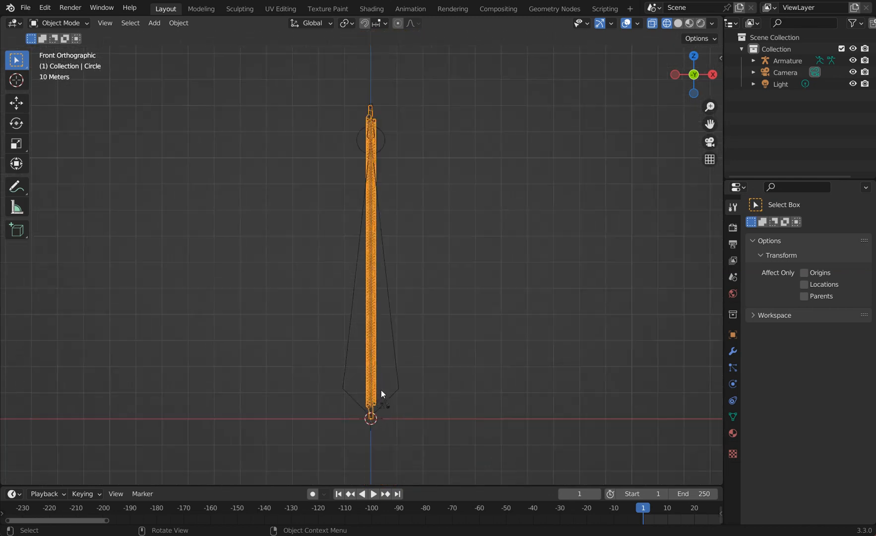
pyautogui.scroll(1, 379, 225)
pyautogui.scroll(1, 377, 193)
pyautogui.scroll(-1, 376, 193)
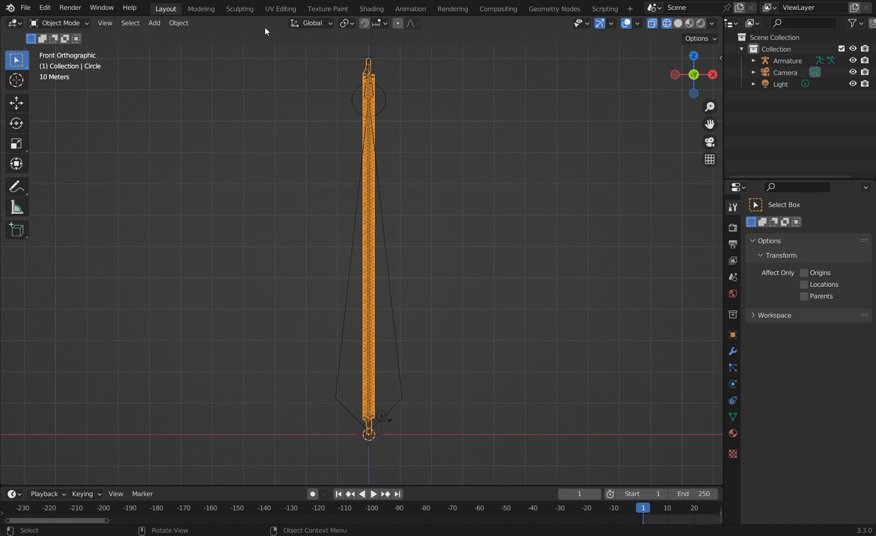
# - Inspect the cord's UV layout in the UV Editing workspace, then return to the Layout workspace
pyautogui.click(281, 9)
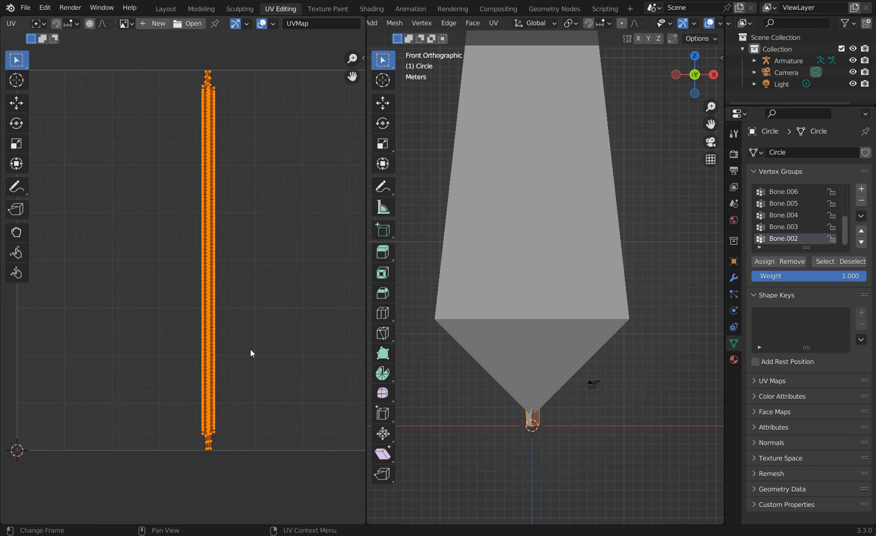
pyautogui.scroll(-7, 494, 384)
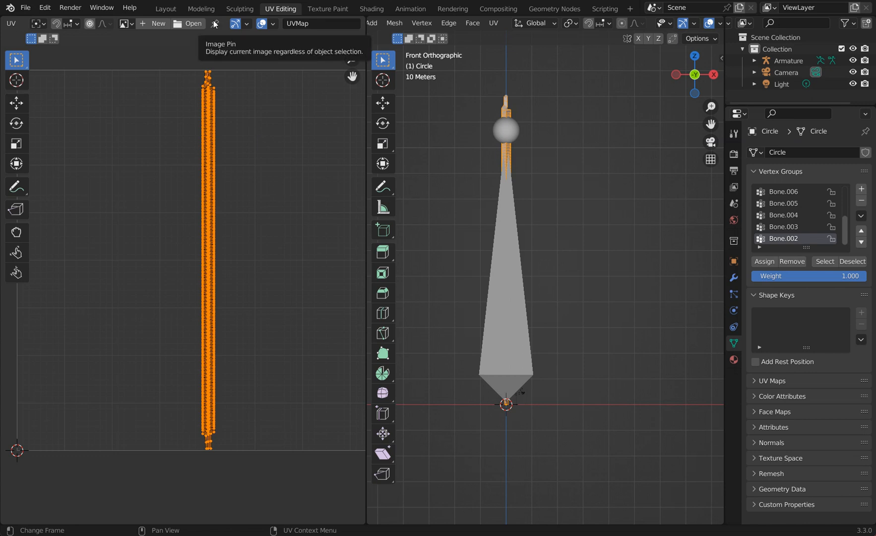
pyautogui.click(161, 11)
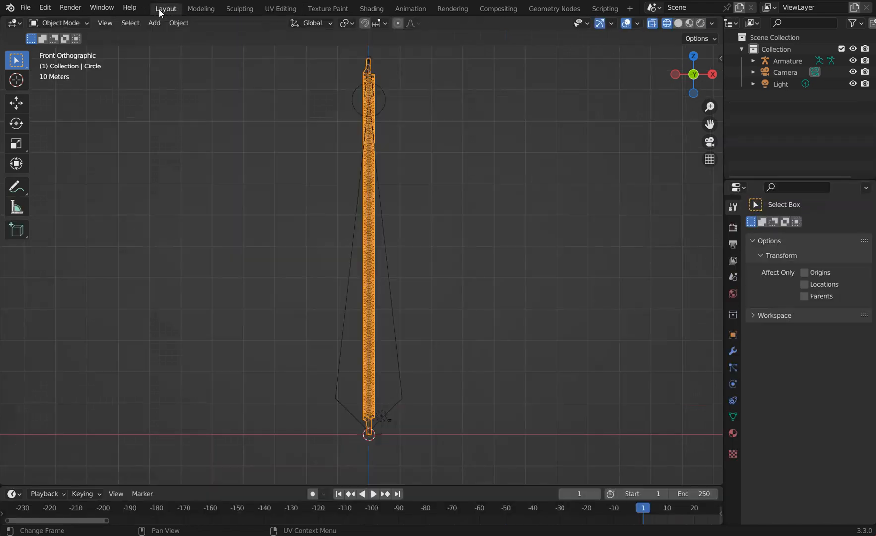
# - Parent the coiled cord mesh to the armature with automatic weights
pyautogui.click(345, 352)
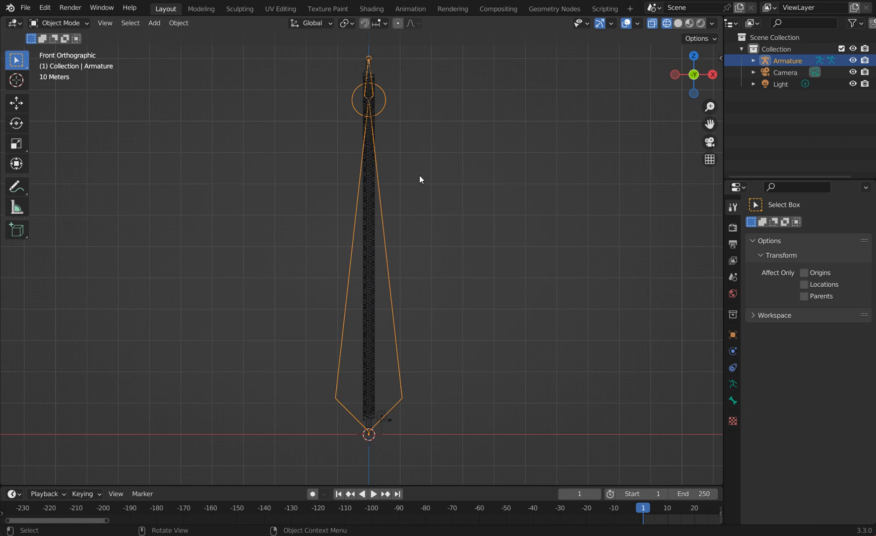
pyautogui.click(368, 375)
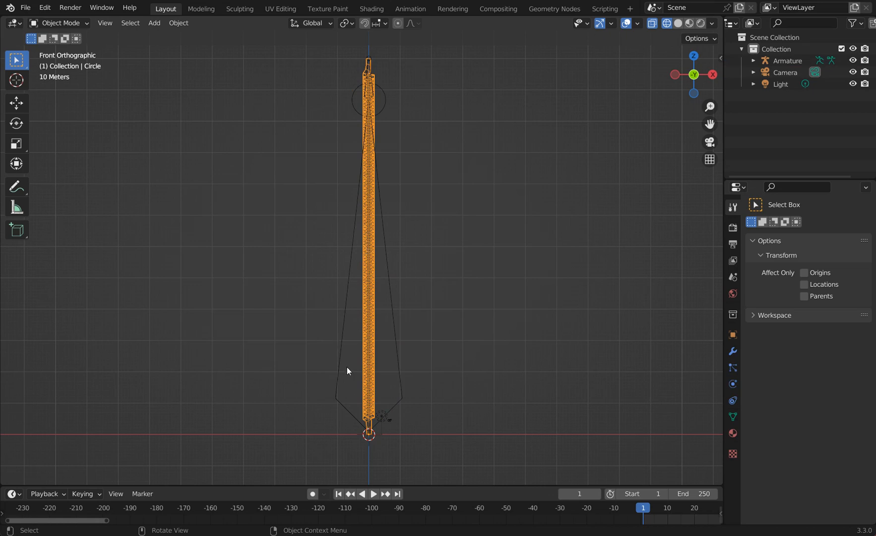
pyautogui.press('shift')
pyautogui.keyDown('shift'); pyautogui.click(339, 370); pyautogui.keyUp('shift')
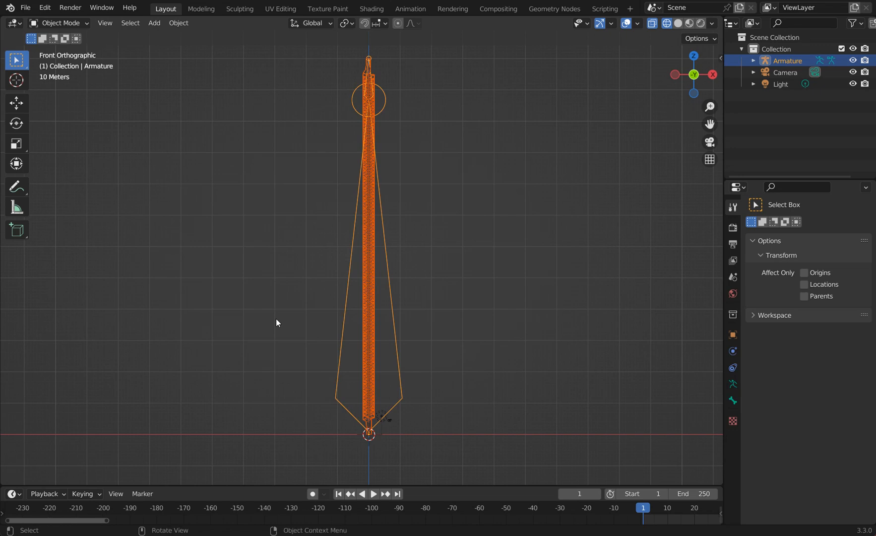
pyautogui.hotkey('ctrl', 'p')
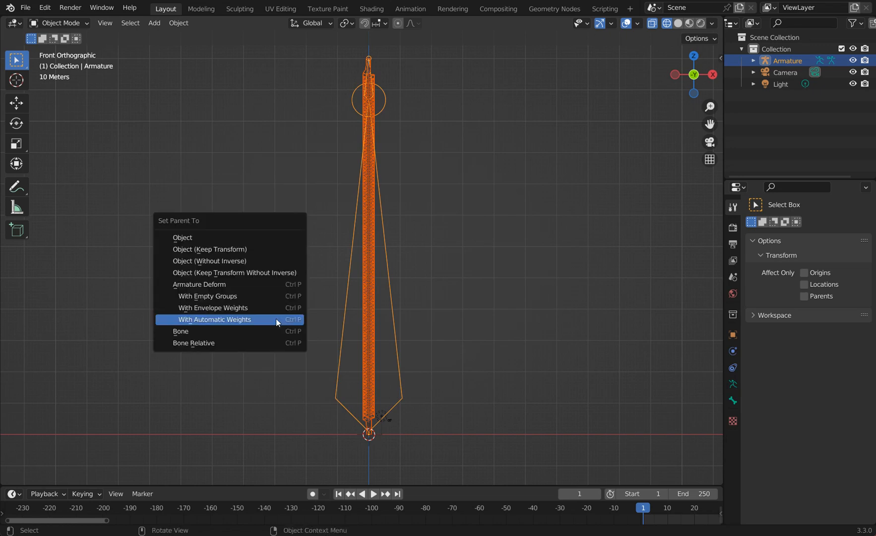
pyautogui.click(251, 320)
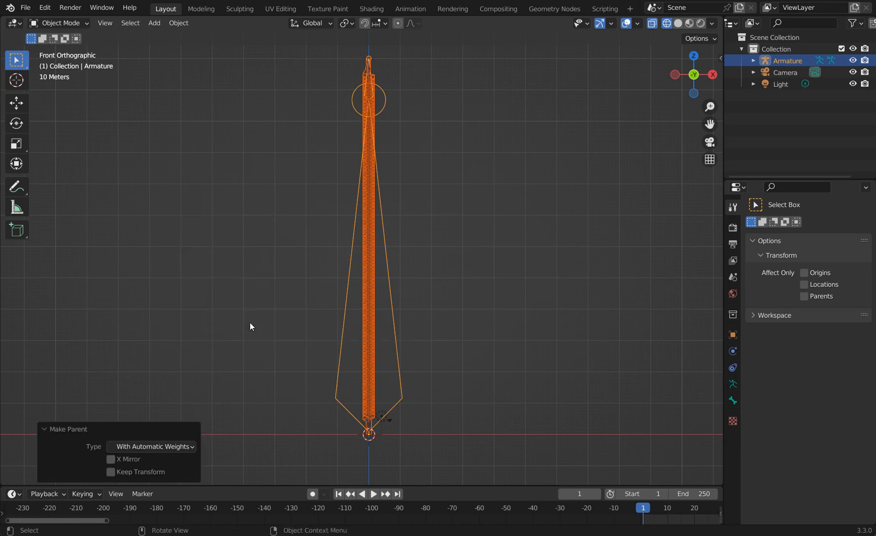
# - Export the rigged cord to the Desktop as Coiled cord 00.fbx, including only the Armature and Mesh object types
pyautogui.click(27, 9)
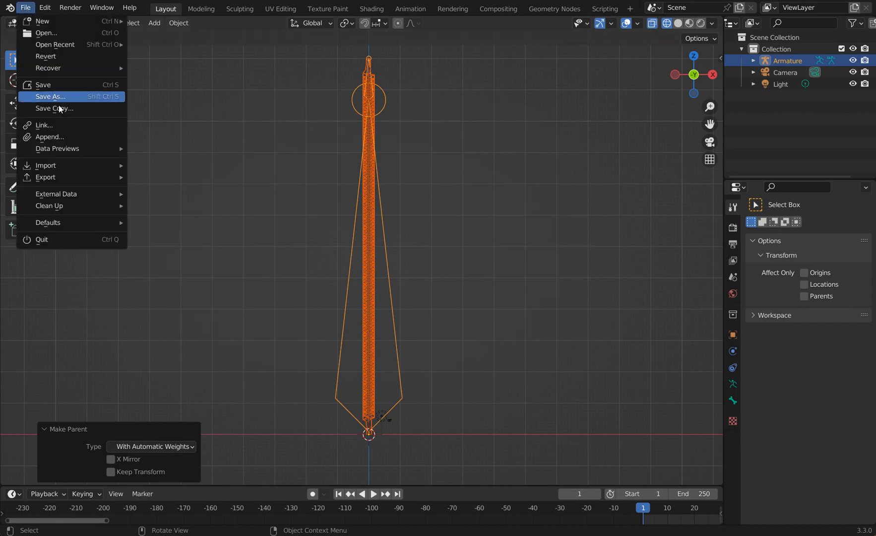
pyautogui.moveTo(78, 179)
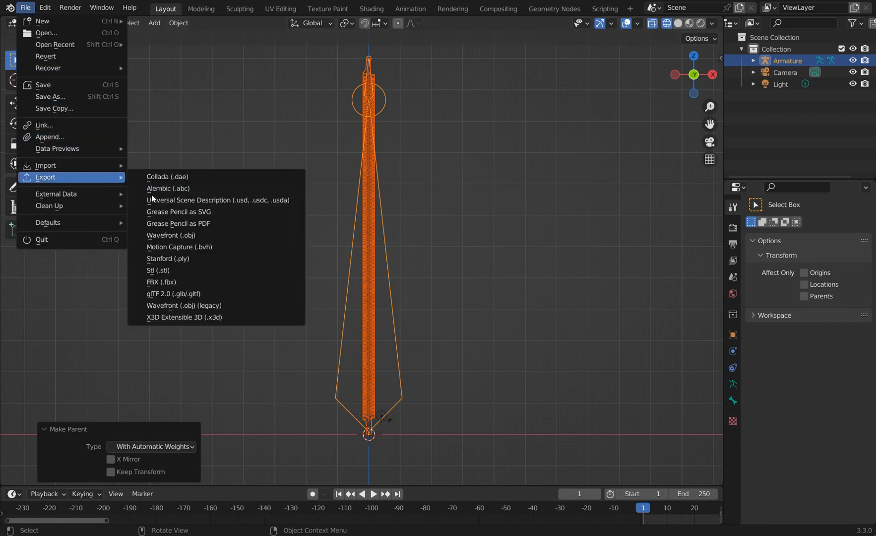
pyautogui.click(161, 283)
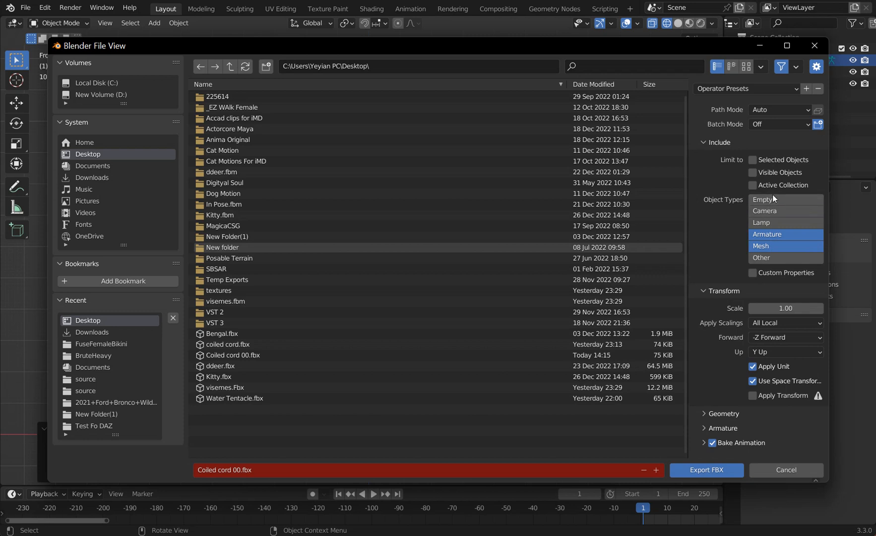
pyautogui.keyDown('shift'); pyautogui.click(771, 245); pyautogui.keyUp('shift')
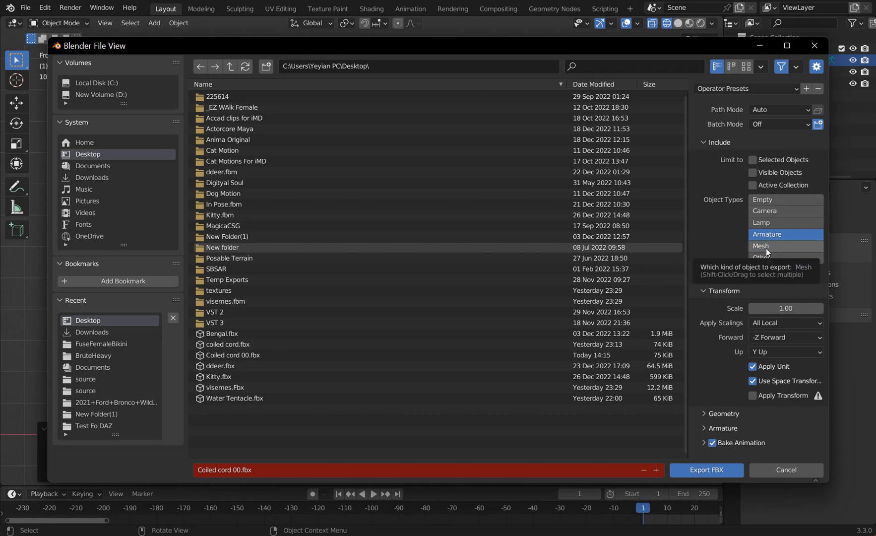
pyautogui.keyDown('shift'); pyautogui.click(766, 246); pyautogui.keyUp('shift')
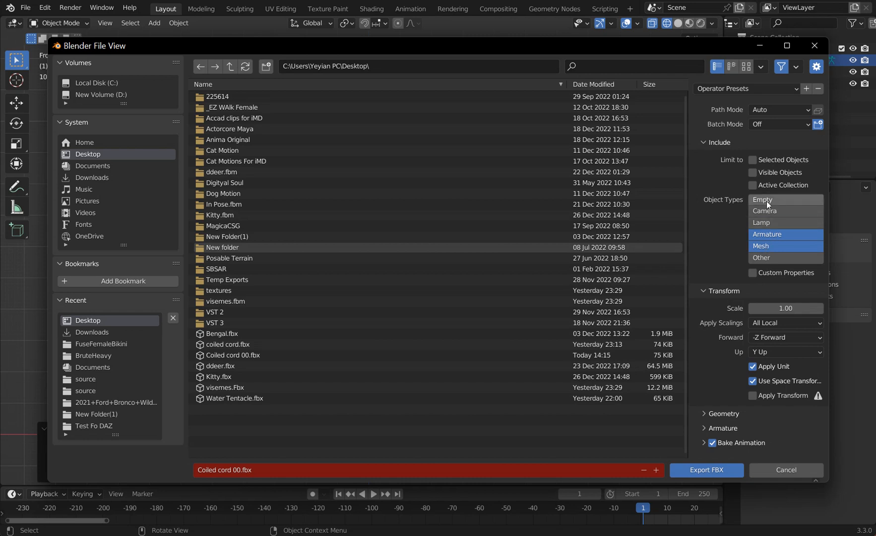
pyautogui.click(687, 471)
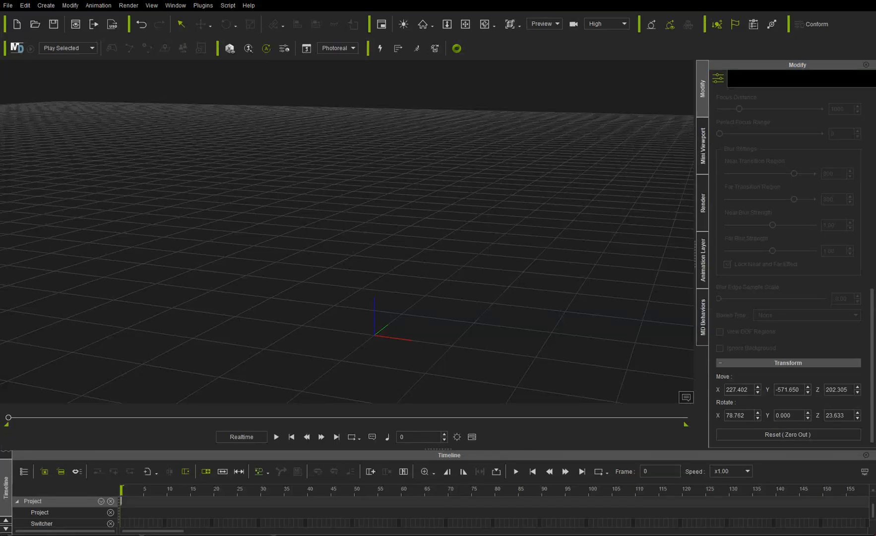
# - Switch to iClone and import Coiled cord 00.fbx from the Desktop
pyautogui.click(6, 6)
pyautogui.moveTo(88, 74)
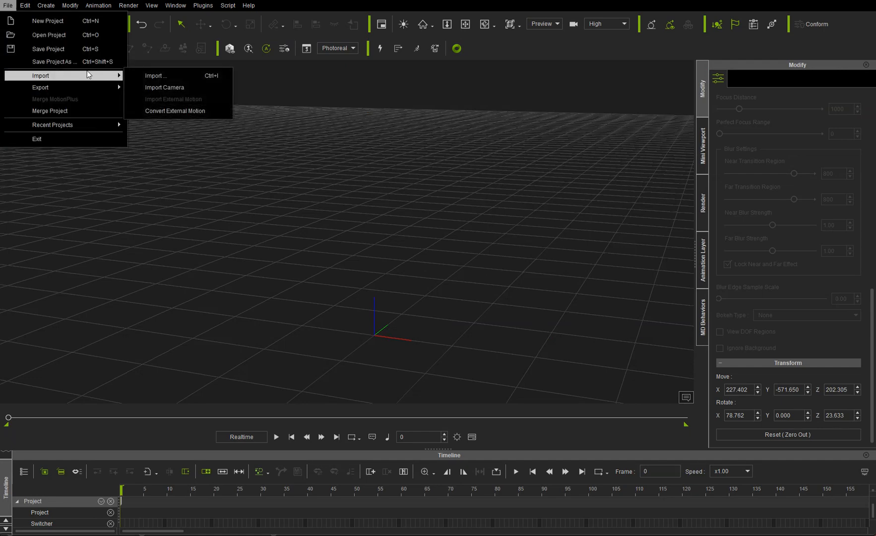
pyautogui.click(151, 76)
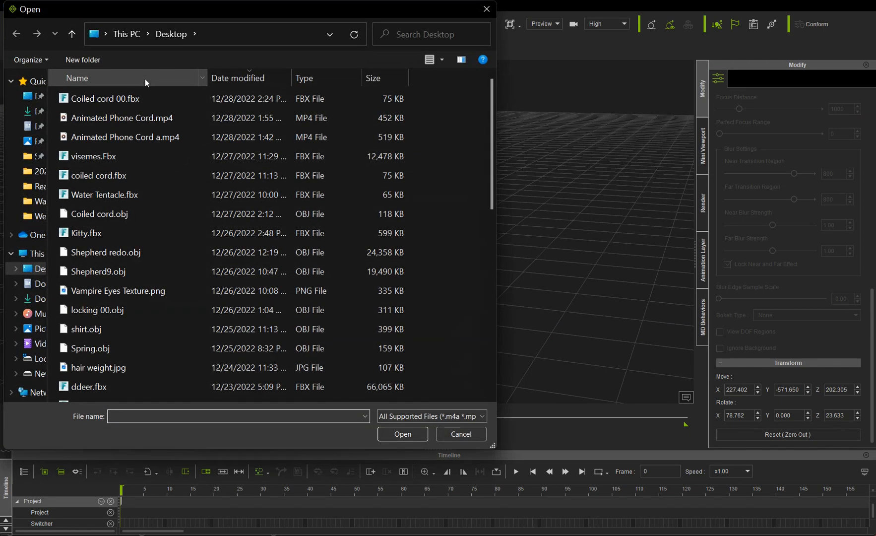
pyautogui.doubleClick(96, 99)
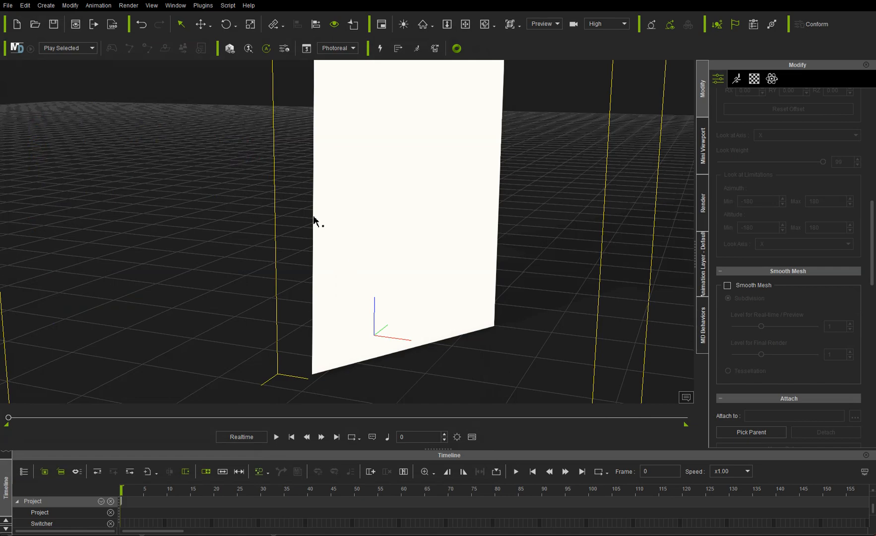
# - Examine the imported cord's unsmoothed geometry around its straight lower end and the first coil
pyautogui.scroll(-5, 425, 223)
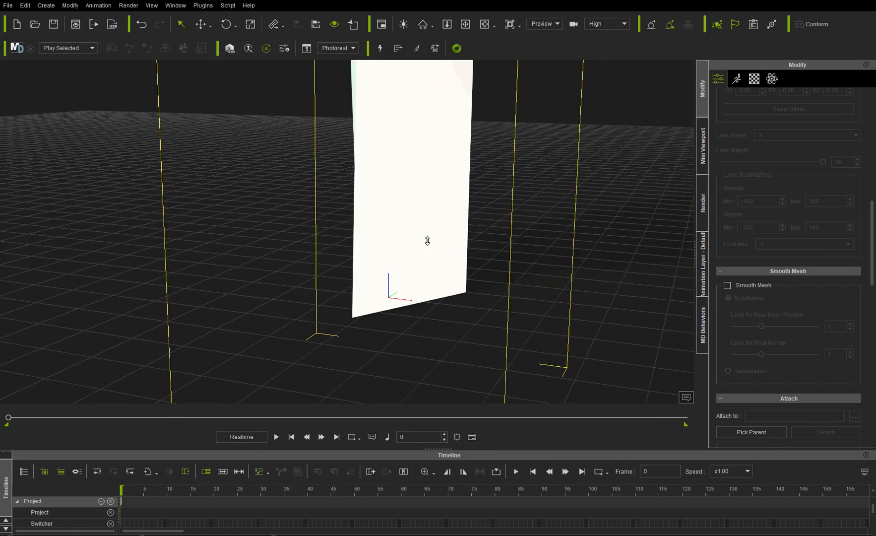
pyautogui.scroll(-2, 428, 240)
pyautogui.scroll(-2, 455, 166)
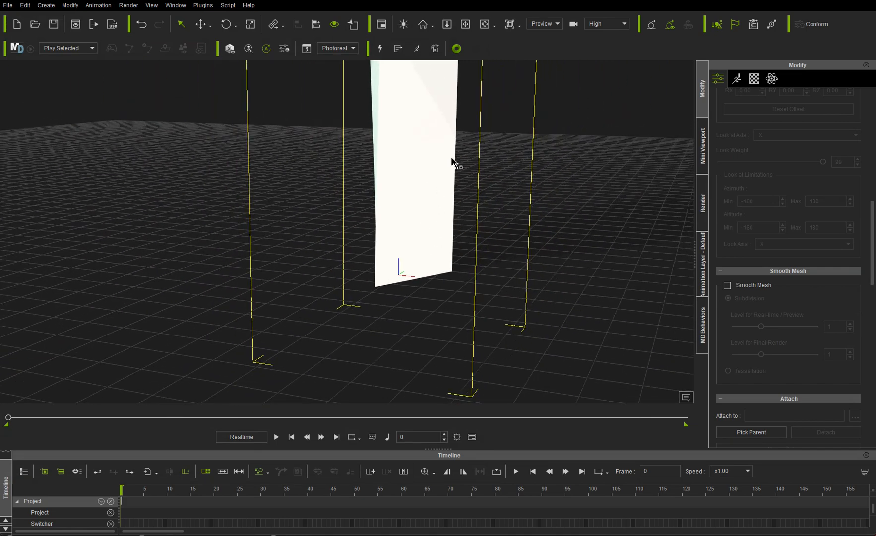
pyautogui.moveTo(451, 133); pyautogui.dragTo(400, 433, button='middle')
pyautogui.scroll(1, 405, 174)
pyautogui.moveTo(405, 174); pyautogui.dragTo(407, 413, button='middle')
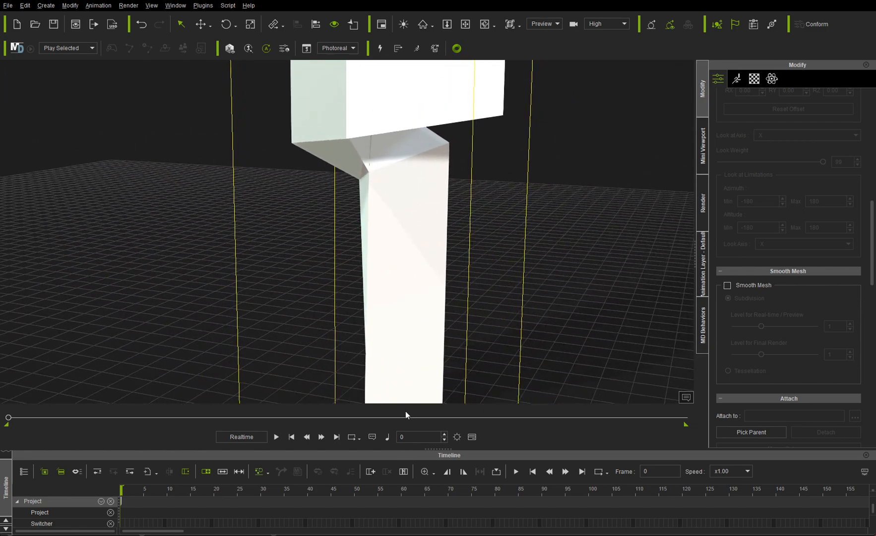
pyautogui.moveTo(457, 231); pyautogui.dragTo(455, 298, button='middle')
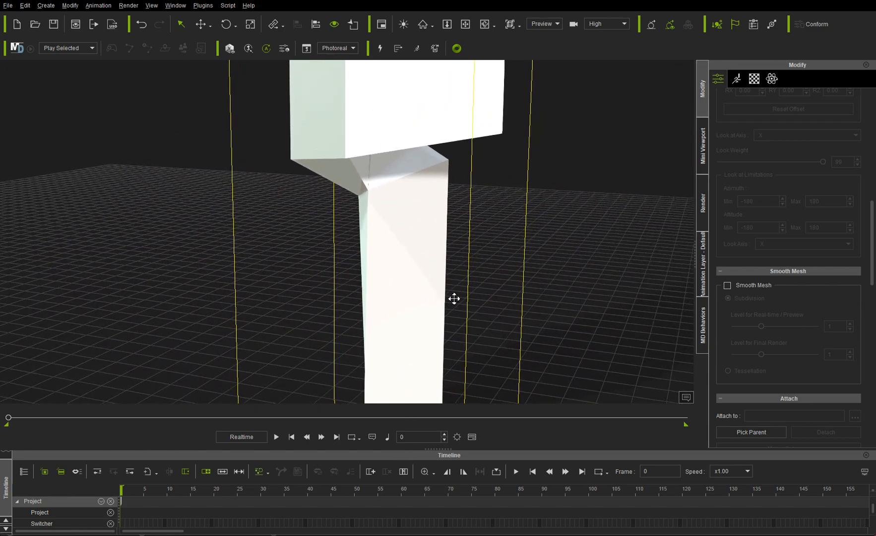
pyautogui.scroll(5, 391, 278)
pyautogui.moveTo(454, 298); pyautogui.dragTo(491, 262, button='right')
pyautogui.scroll(-4, 377, 230)
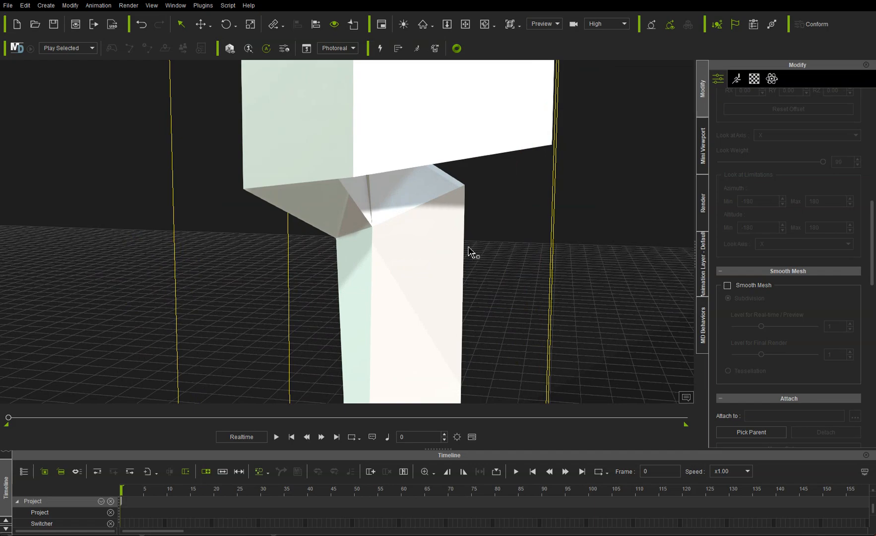
pyautogui.scroll(-3, 437, 233)
pyautogui.scroll(-5, 437, 233)
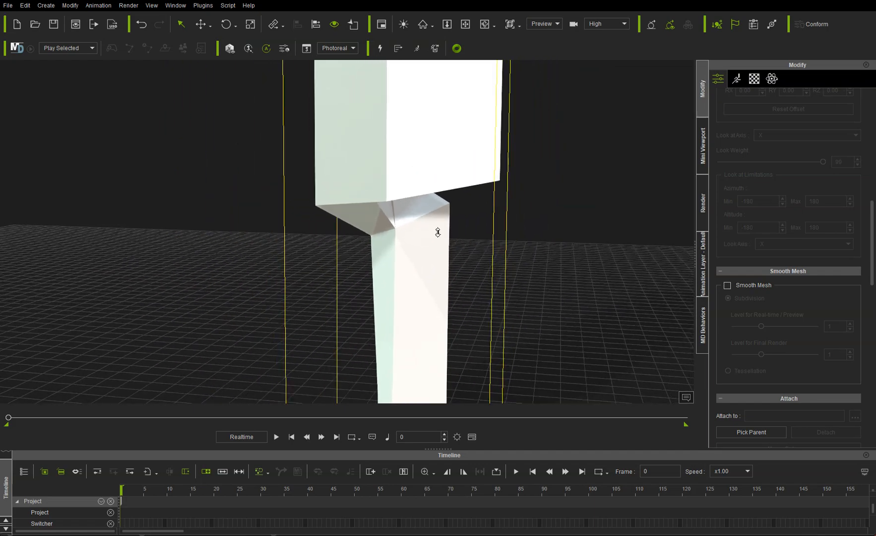
pyautogui.moveTo(431, 304); pyautogui.dragTo(391, 241, button='right')
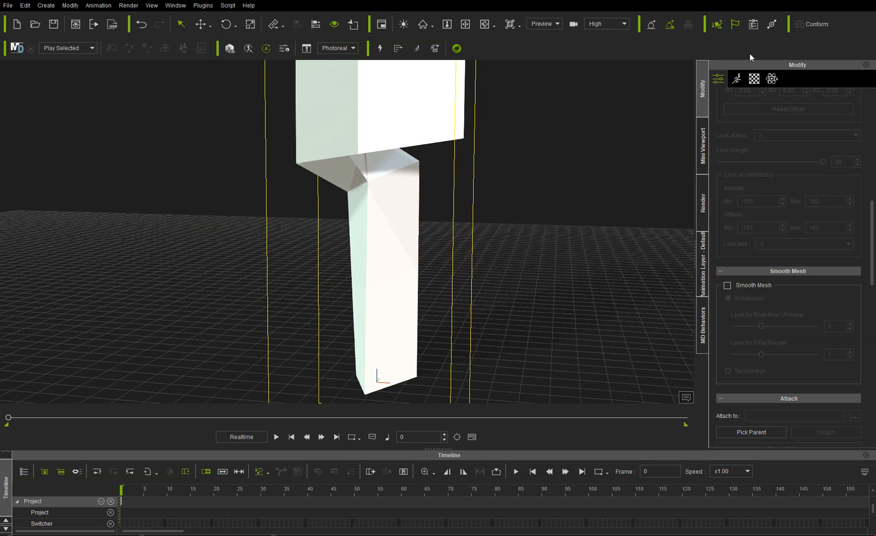
# - Enable Smooth Mesh for the imported cord and check the coils and straight lower end
pyautogui.click(727, 286)
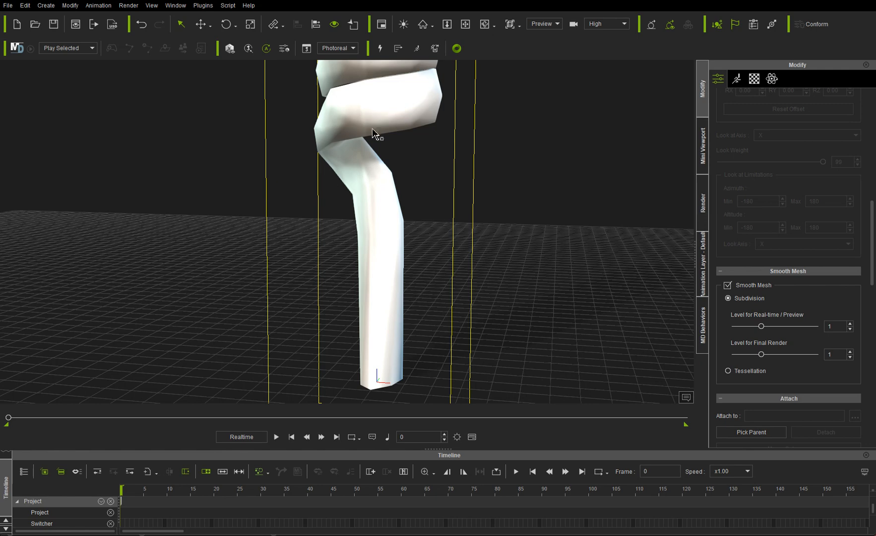
pyautogui.scroll(-1, 359, 236)
pyautogui.scroll(-6, 359, 237)
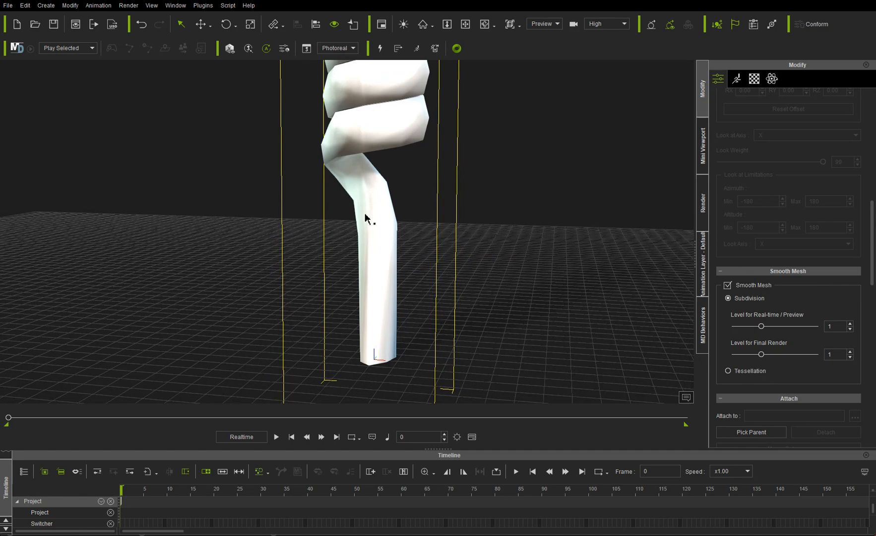
pyautogui.moveTo(408, 98); pyautogui.dragTo(397, 308, button='middle')
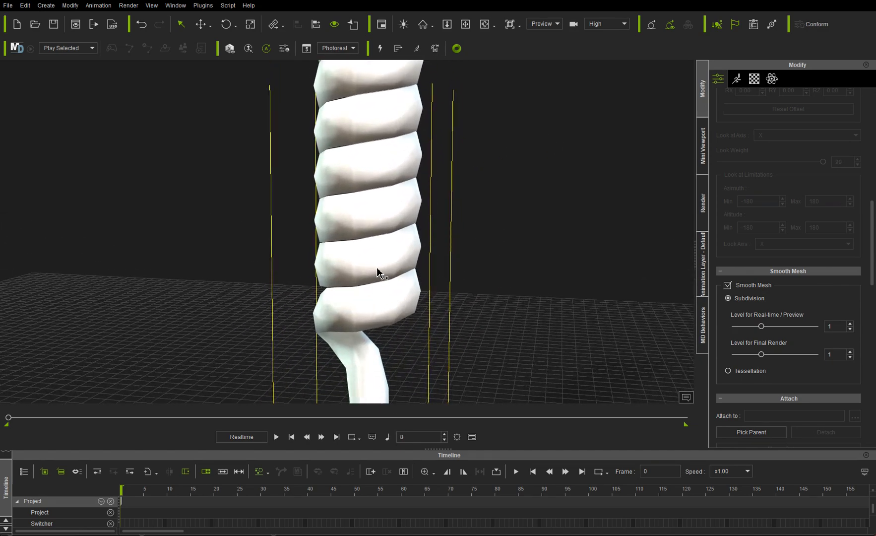
pyautogui.moveTo(372, 376); pyautogui.dragTo(386, 183, button='middle')
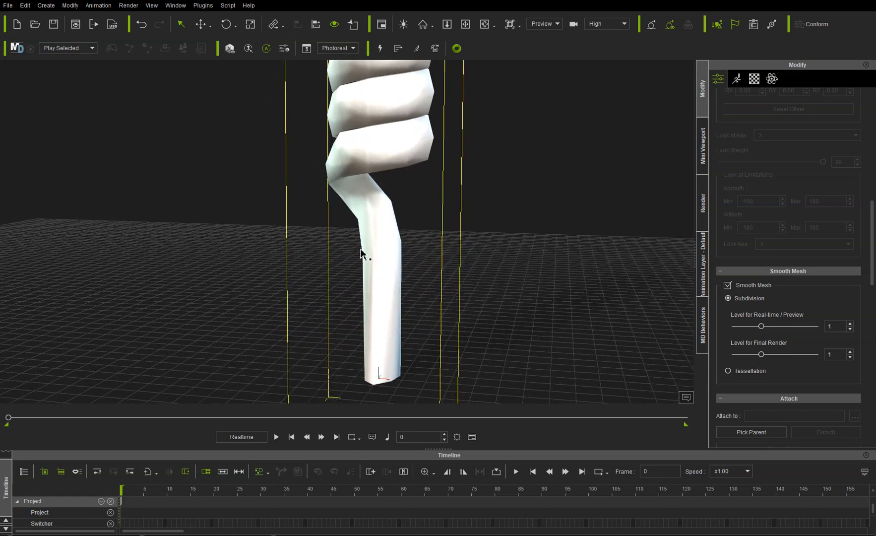
# - Scale the imported cord down uniformly until its whole length fits upright within the scene view
pyautogui.press('r')
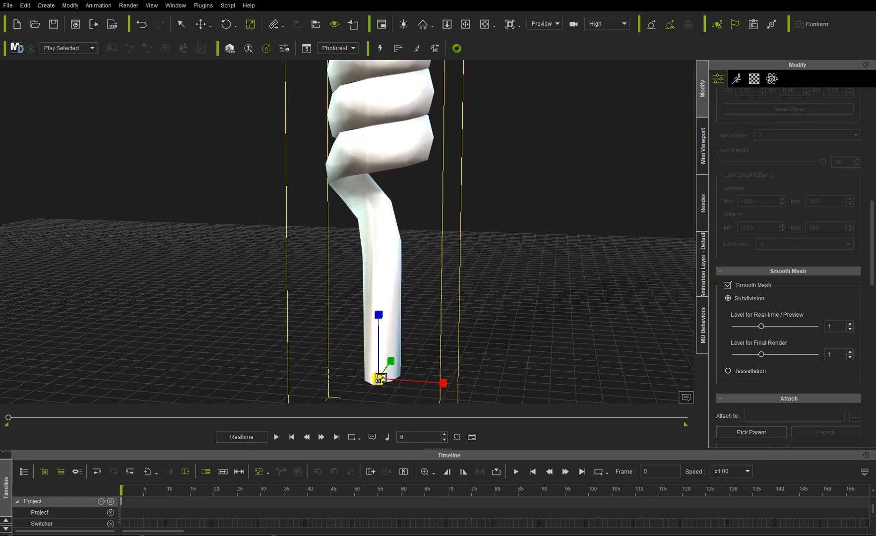
pyautogui.moveTo(379, 379); pyautogui.dragTo(369, 323)
pyautogui.scroll(3, 379, 367)
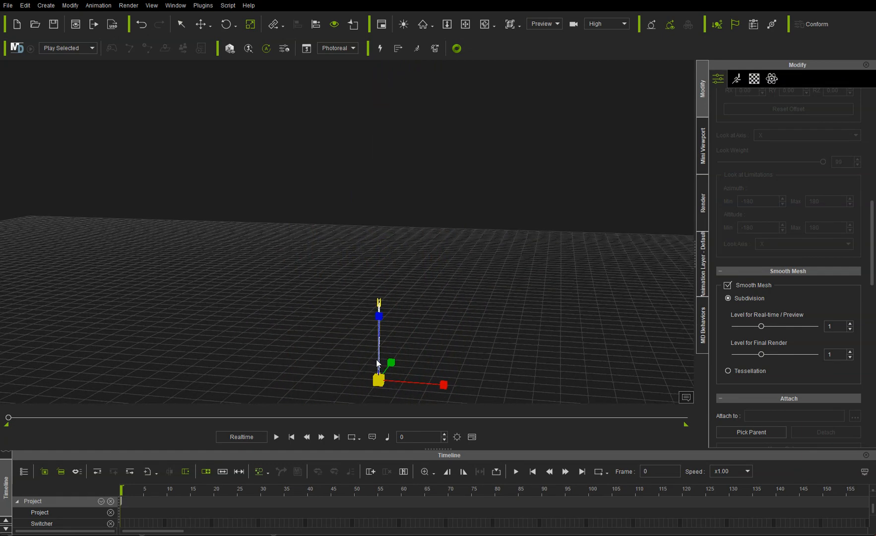
pyautogui.moveTo(377, 363); pyautogui.dragTo(385, 254, button='middle')
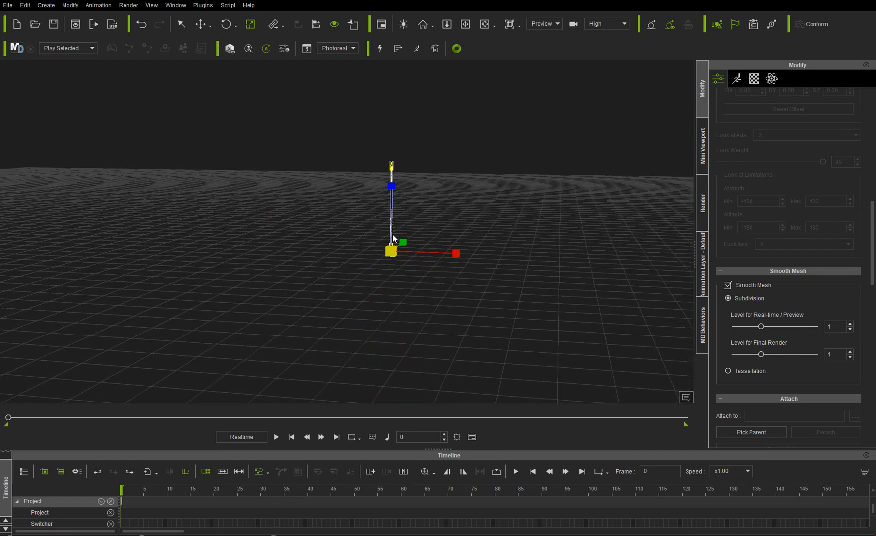
pyautogui.scroll(3, 394, 225)
pyautogui.scroll(5, 395, 219)
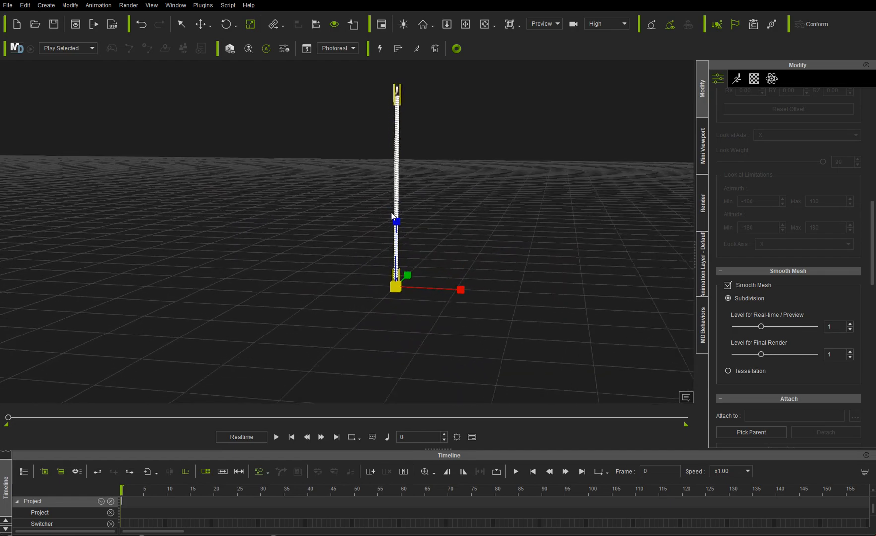
pyautogui.scroll(4, 377, 218)
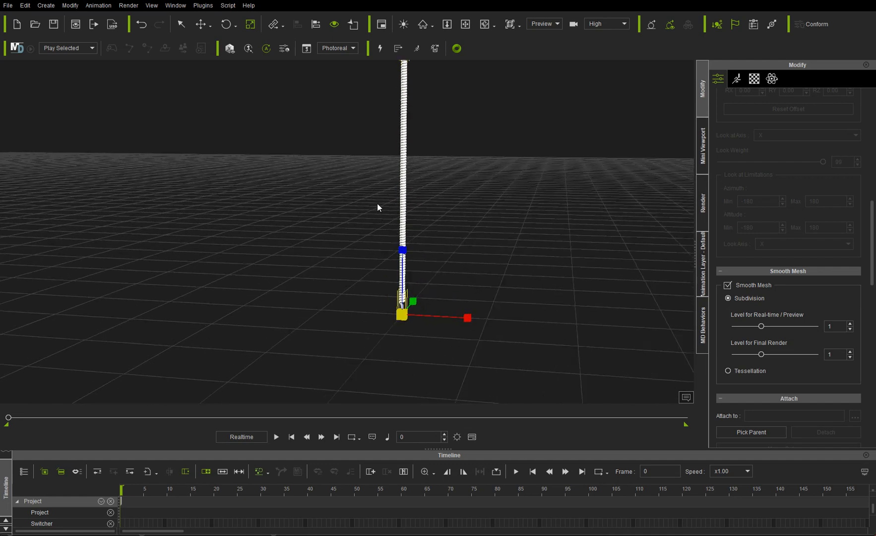
pyautogui.moveTo(377, 205); pyautogui.dragTo(363, 248, button='middle')
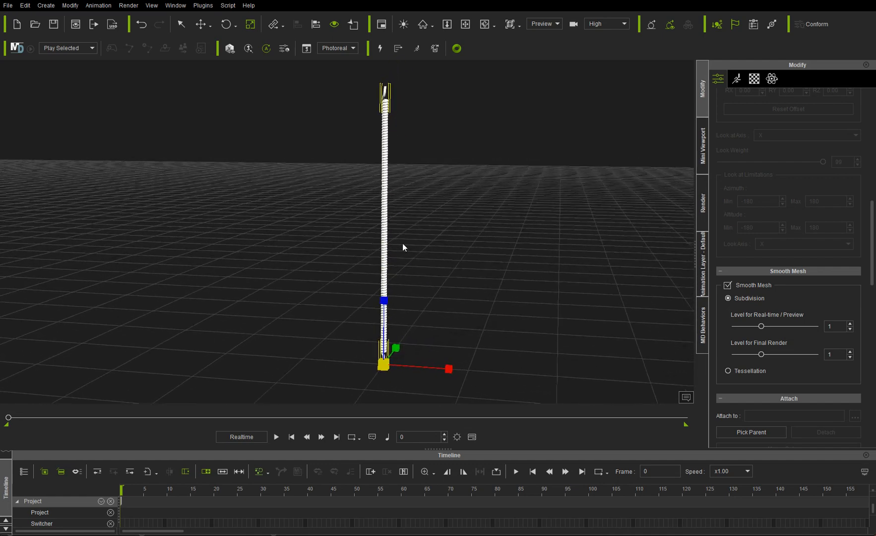
# - Review the cord's material list, texture settings and UV settings in full width
pyautogui.click(754, 79)
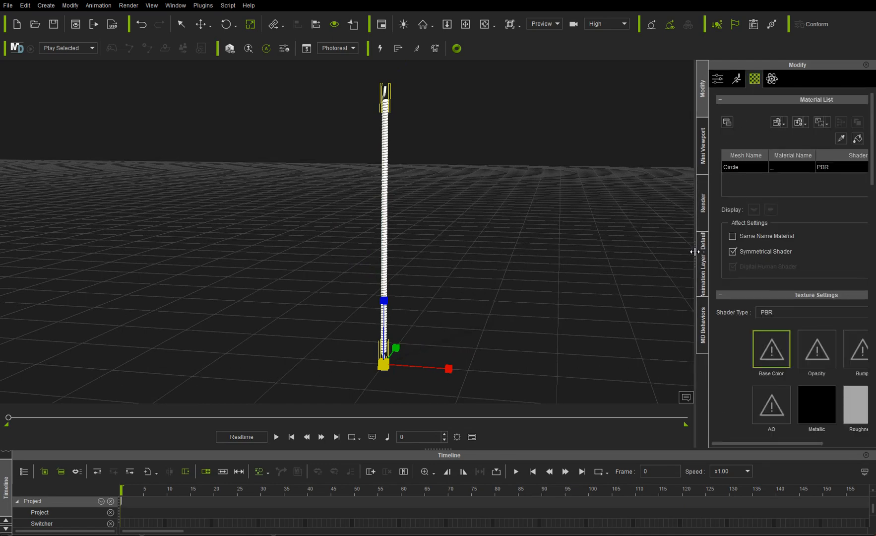
pyautogui.moveTo(694, 249); pyautogui.dragTo(629, 263)
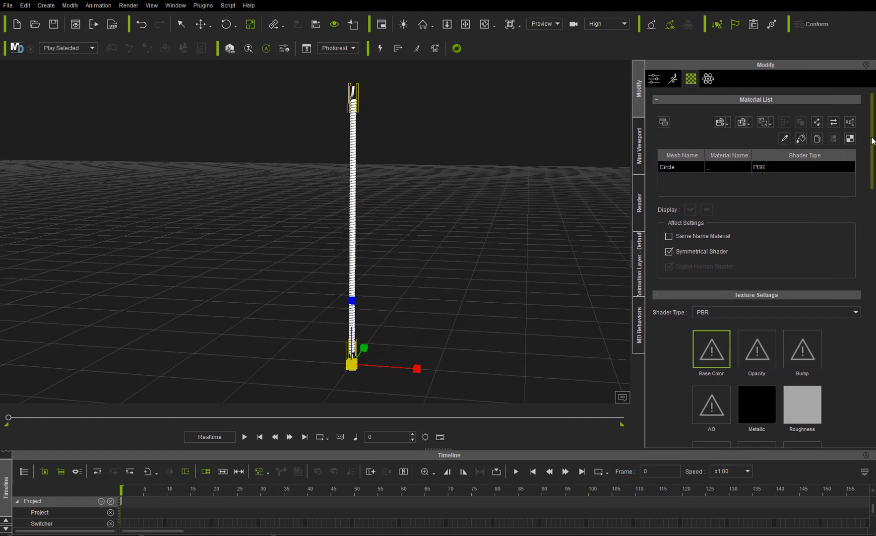
pyautogui.moveTo(873, 141); pyautogui.dragTo(862, 405)
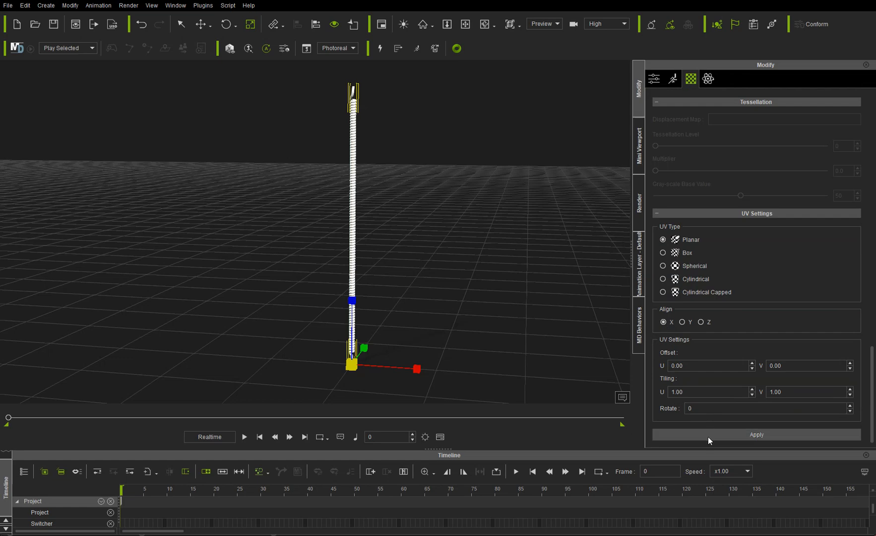
pyautogui.moveTo(872, 387); pyautogui.dragTo(871, 137)
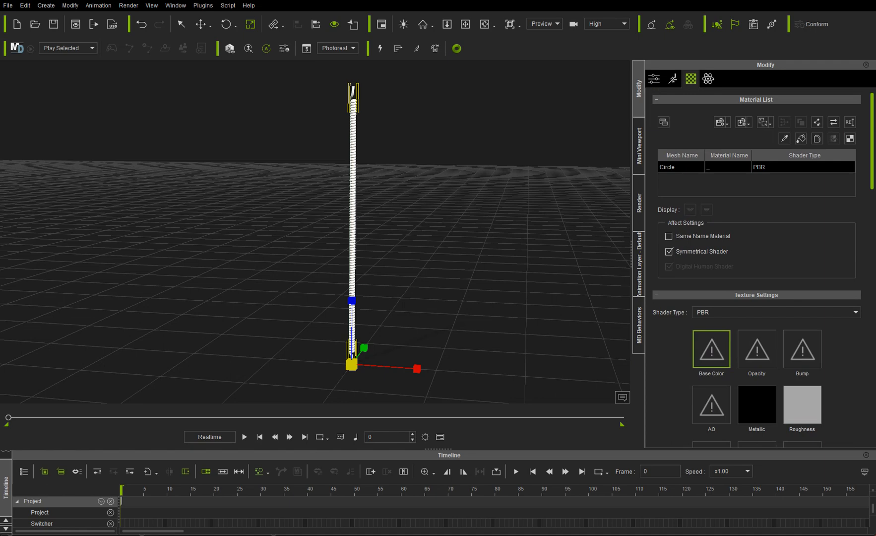
# - Activate physics on the cord and set its physics type to Soft Cloth
pyautogui.click(708, 79)
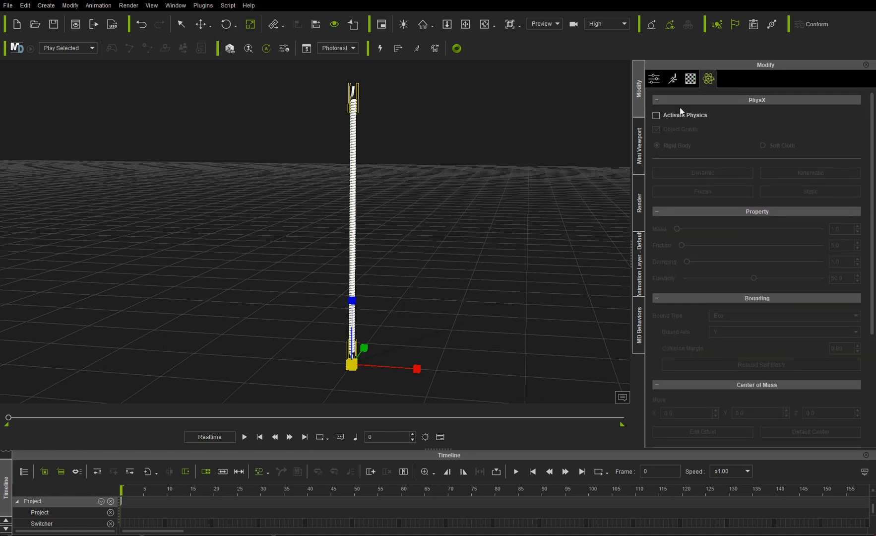
pyautogui.click(656, 116)
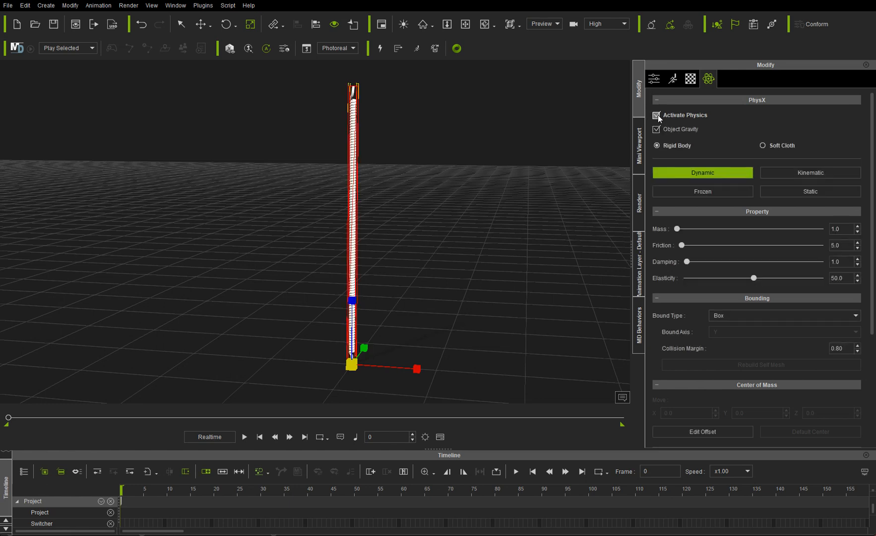
pyautogui.click(766, 143)
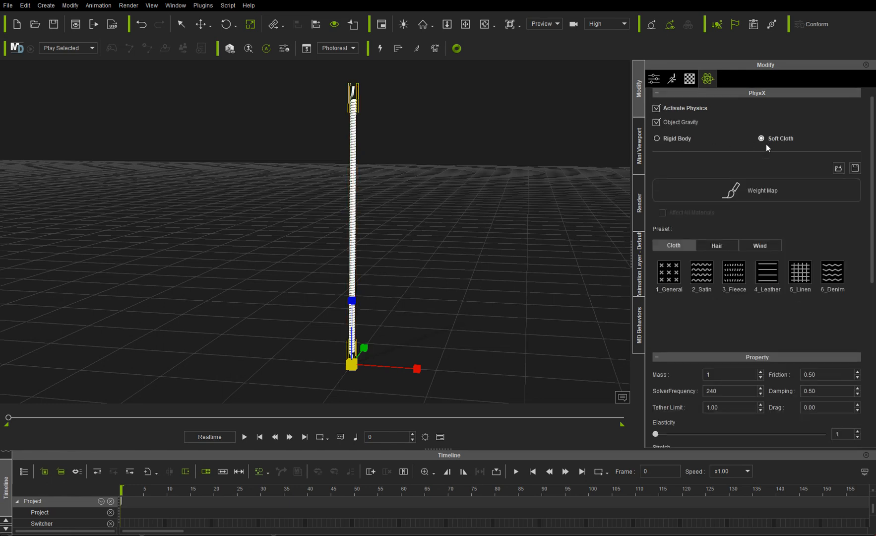
# - Load softcloth_07.jpg as the weight map of the cord's Circle material and close the weight map editor
pyautogui.click(756, 189)
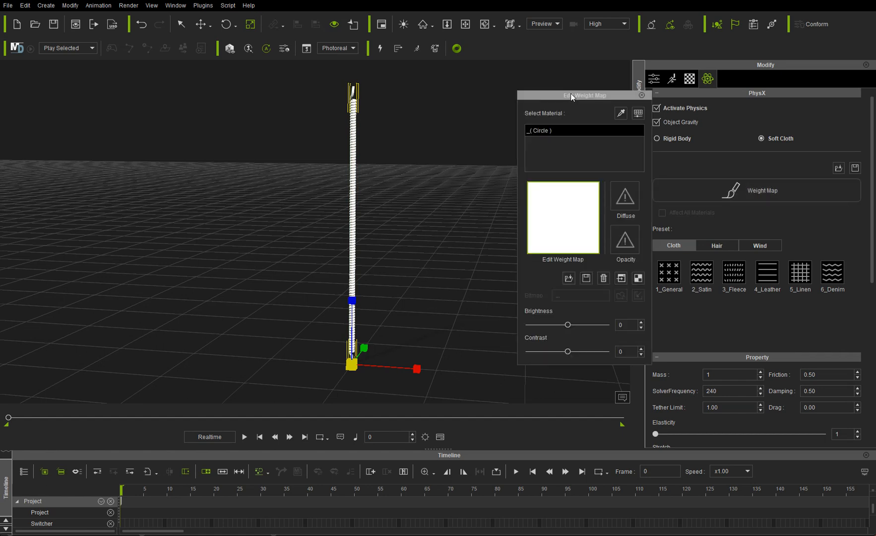
pyautogui.moveTo(570, 93); pyautogui.dragTo(533, 93)
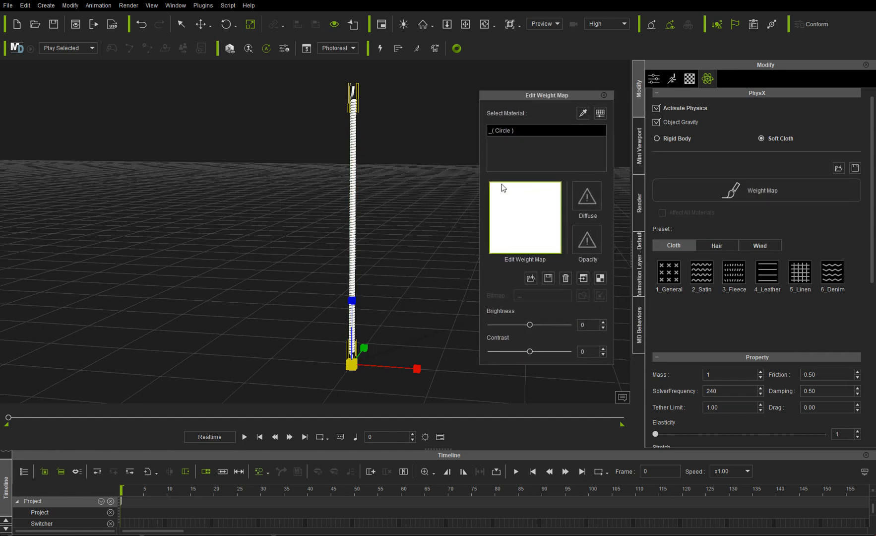
pyautogui.doubleClick(526, 213)
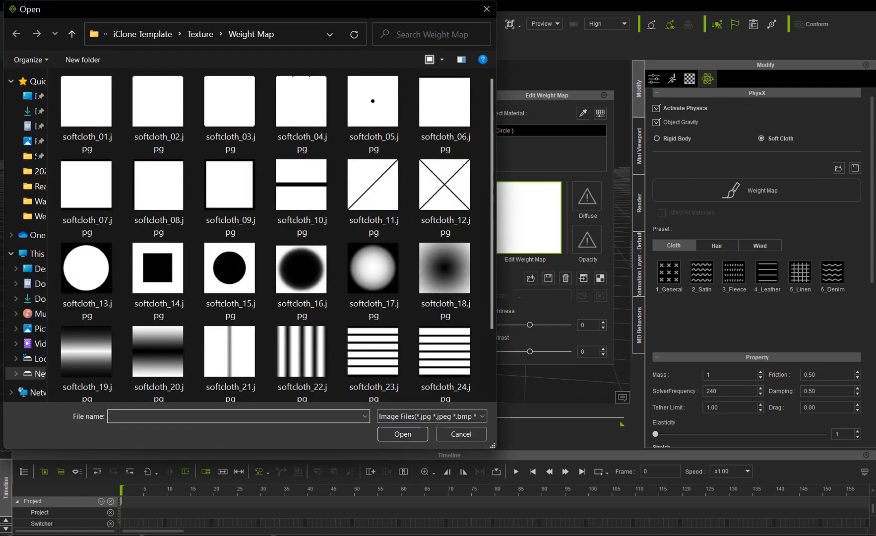
pyautogui.moveTo(250, 15); pyautogui.dragTo(409, 30)
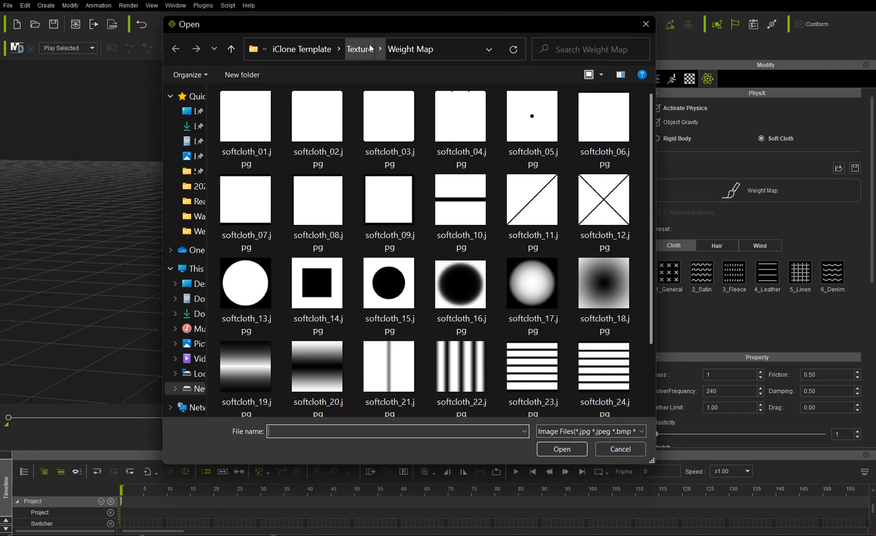
pyautogui.doubleClick(244, 198)
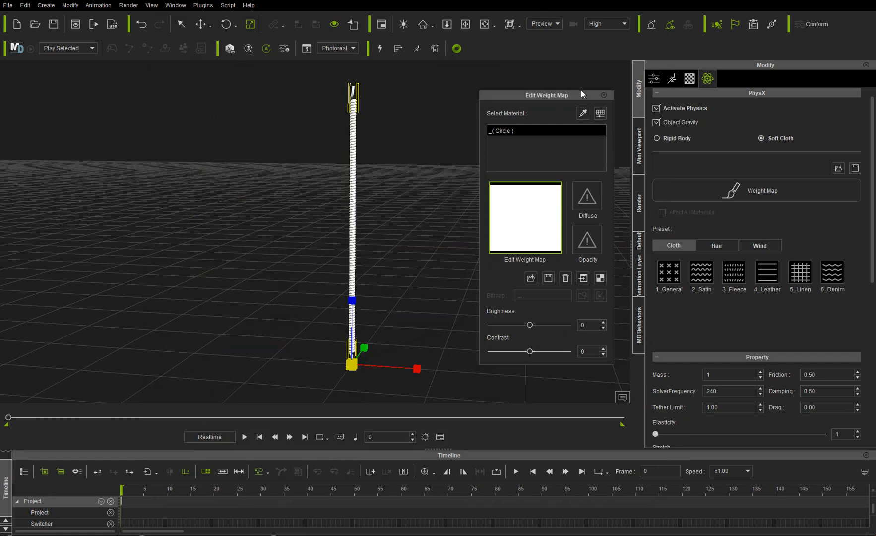
pyautogui.click(604, 95)
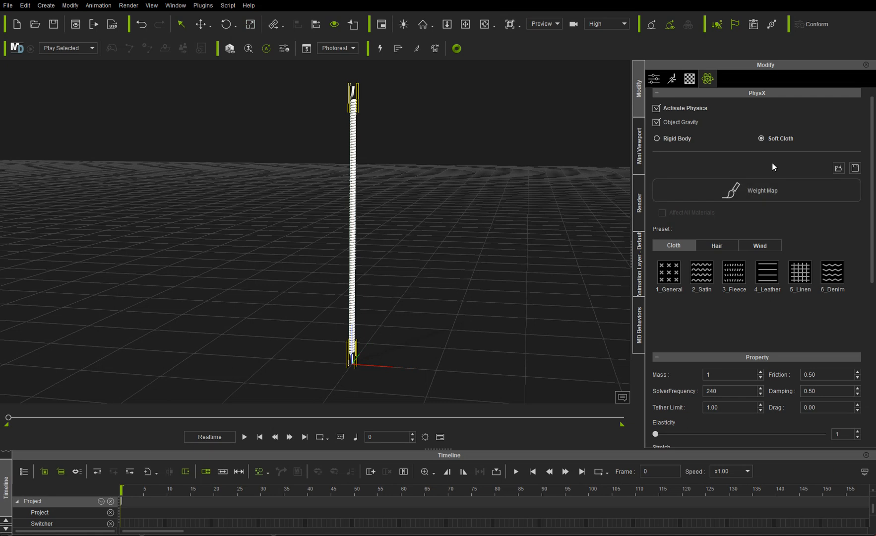
# - Set the cord's soft cloth properties to SolverFrequency 1200, Bending 0 and Inertia 0
pyautogui.scroll(-5, 746, 297)
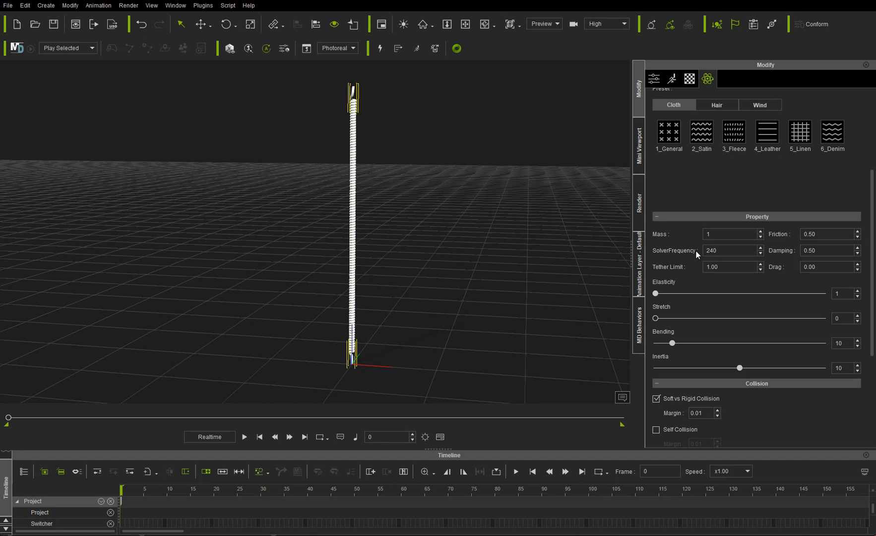
pyautogui.moveTo(719, 249); pyautogui.dragTo(684, 247)
pyautogui.write('1200')
pyautogui.moveTo(673, 346); pyautogui.dragTo(634, 348)
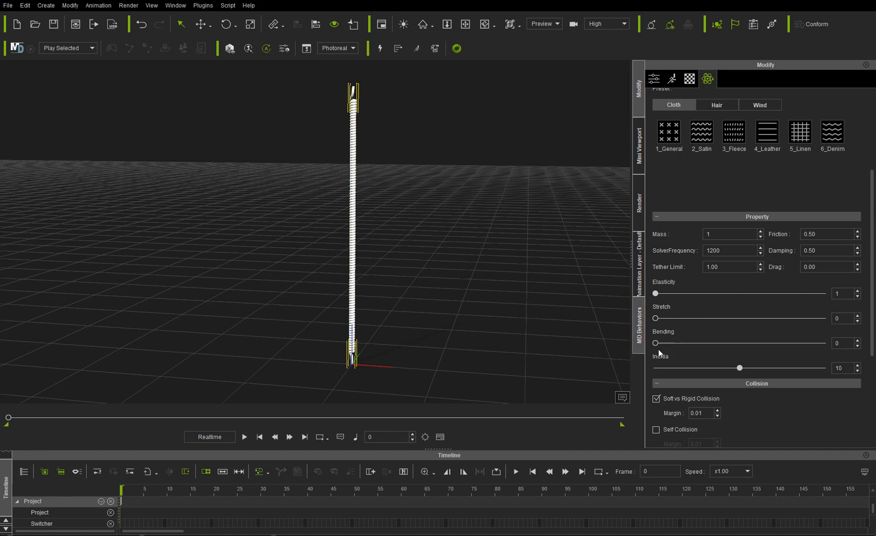
pyautogui.moveTo(740, 367); pyautogui.dragTo(725, 373)
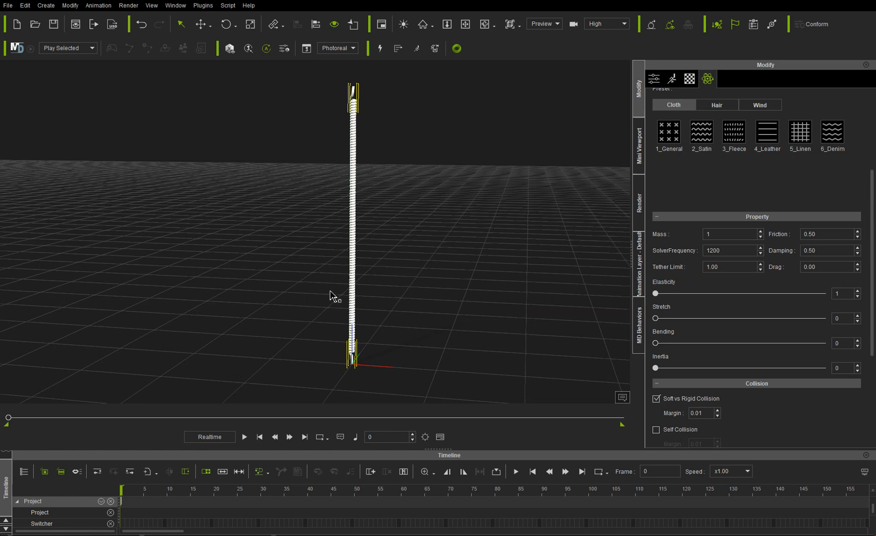
# - Play the soft cloth simulation with the whole cord in view, and return to the start frame
pyautogui.scroll(-3, 335, 290)
pyautogui.moveTo(335, 288); pyautogui.dragTo(354, 273, button='middle')
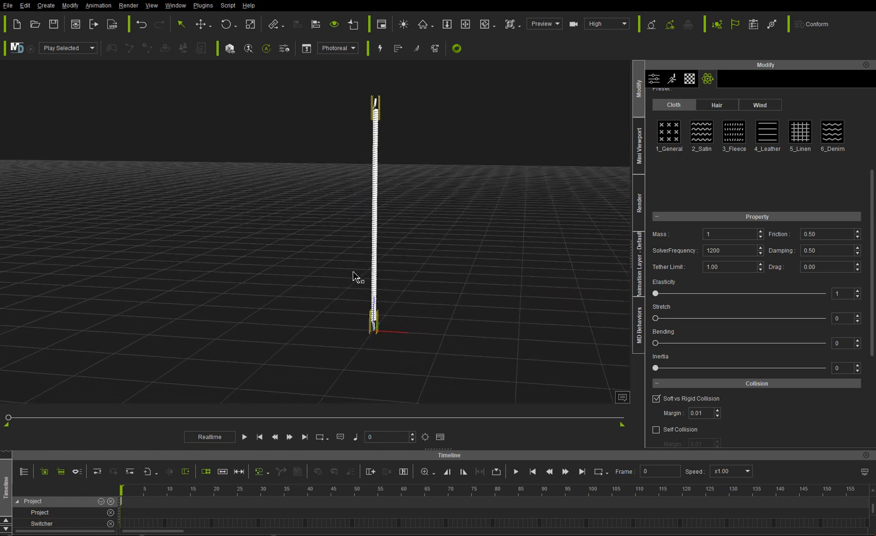
pyautogui.click(244, 436)
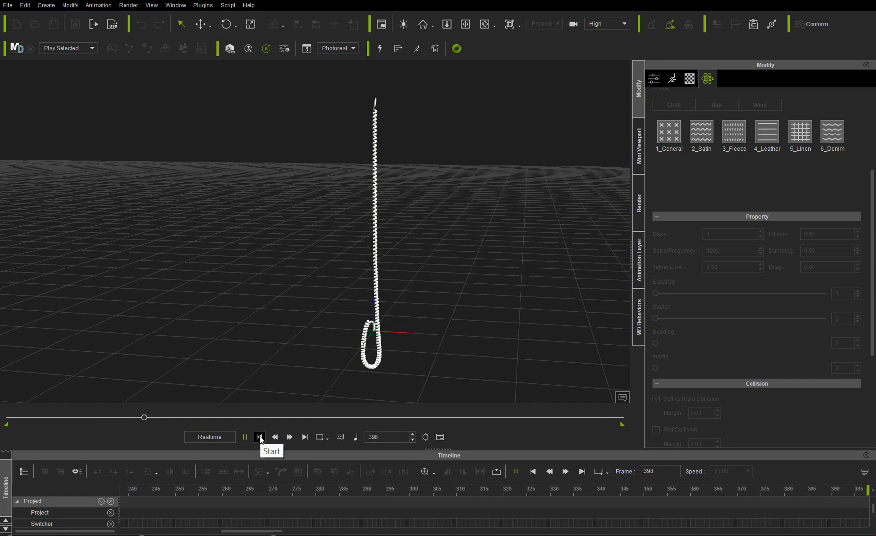
pyautogui.click(259, 436)
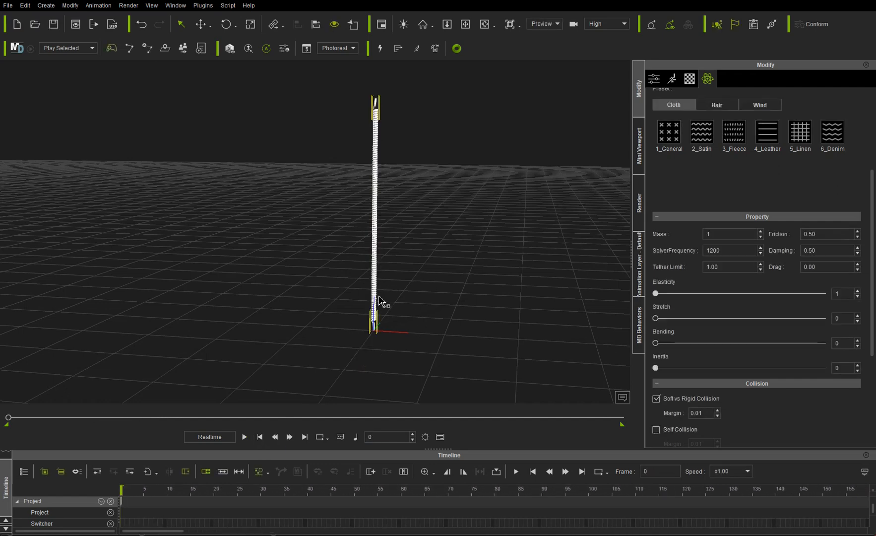
# - Scale the cord down uniformly again, to less than half its size, and frame its full length
pyautogui.scroll(-1, 378, 294)
pyautogui.scroll(2, 378, 293)
pyautogui.scroll(2, 373, 315)
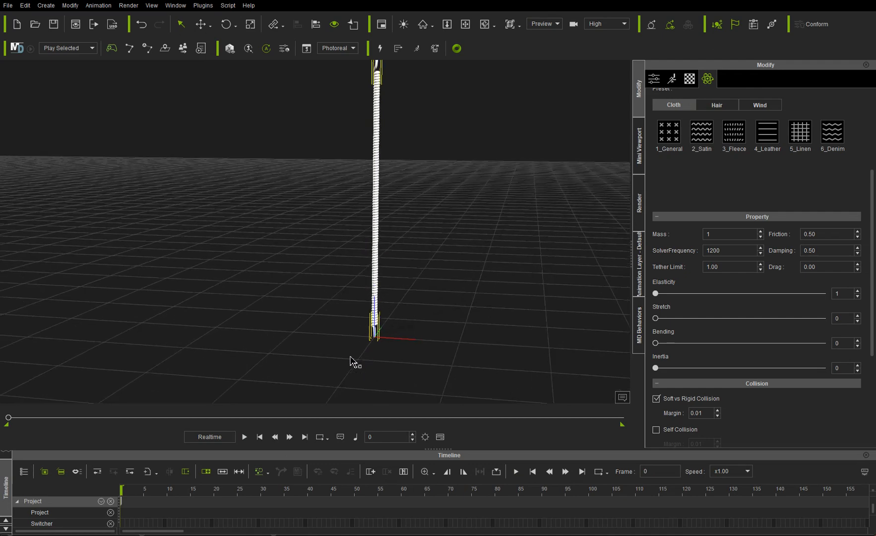
pyautogui.press('r')
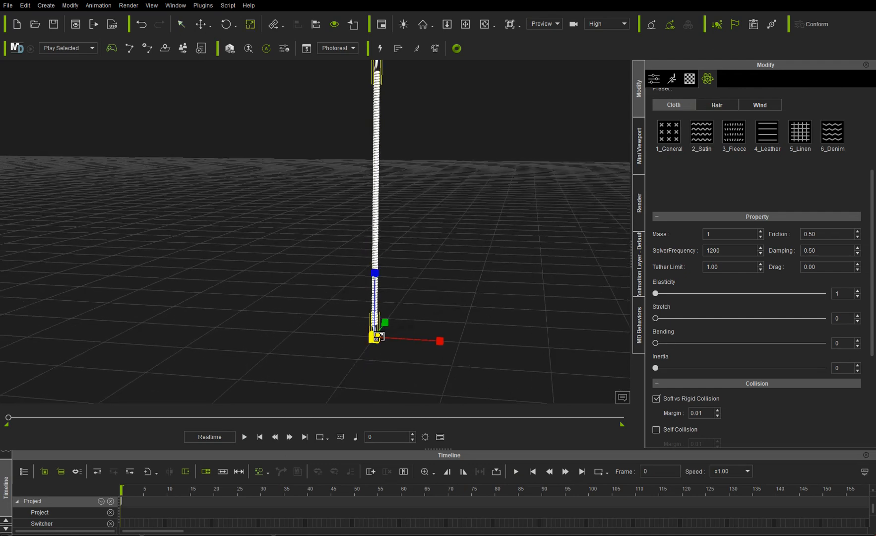
pyautogui.moveTo(367, 337); pyautogui.dragTo(340, 413)
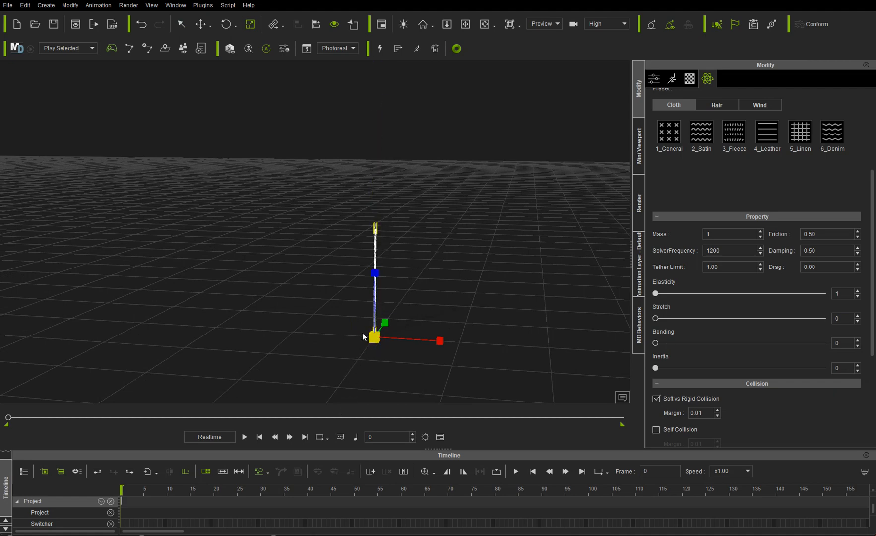
pyautogui.scroll(3, 365, 331)
pyautogui.scroll(3, 367, 331)
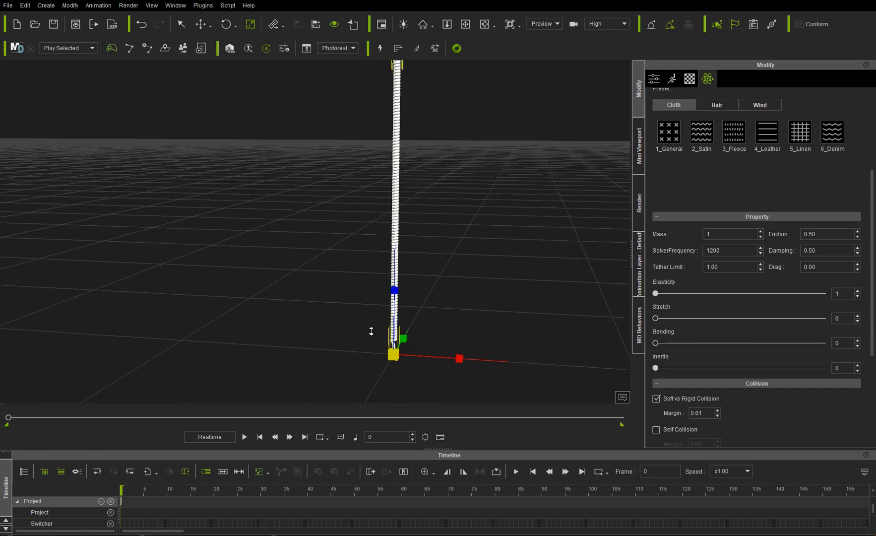
pyautogui.moveTo(360, 322); pyautogui.dragTo(326, 328, button='middle')
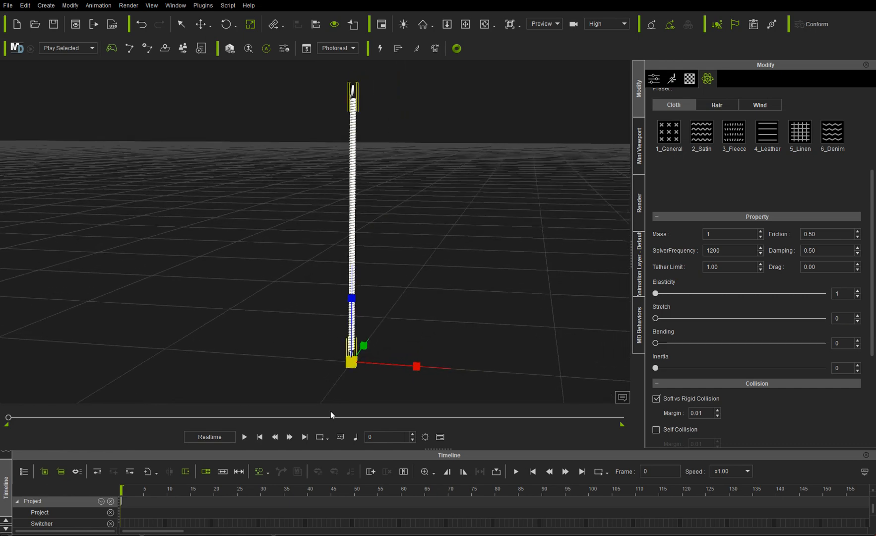
# - Play the simulation on the rescaled cord to check its droop, and return to the start frame
pyautogui.click(244, 437)
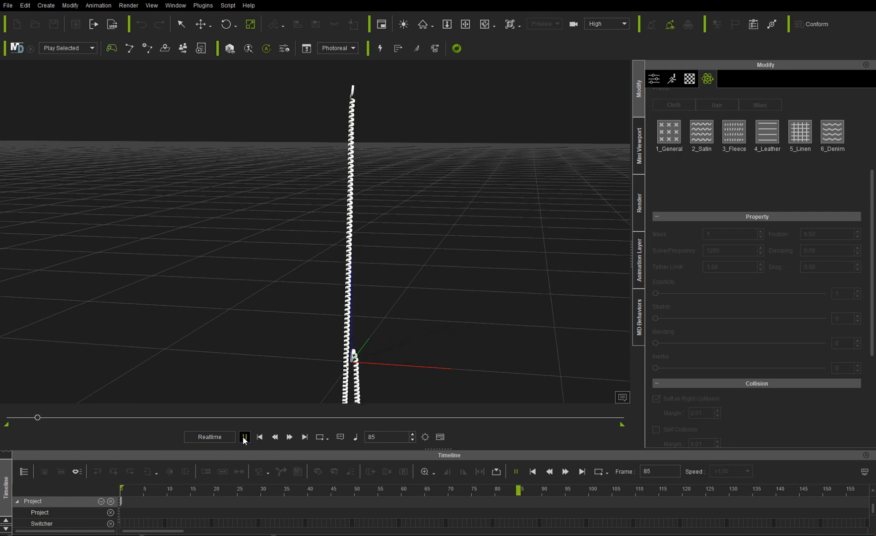
pyautogui.click(259, 437)
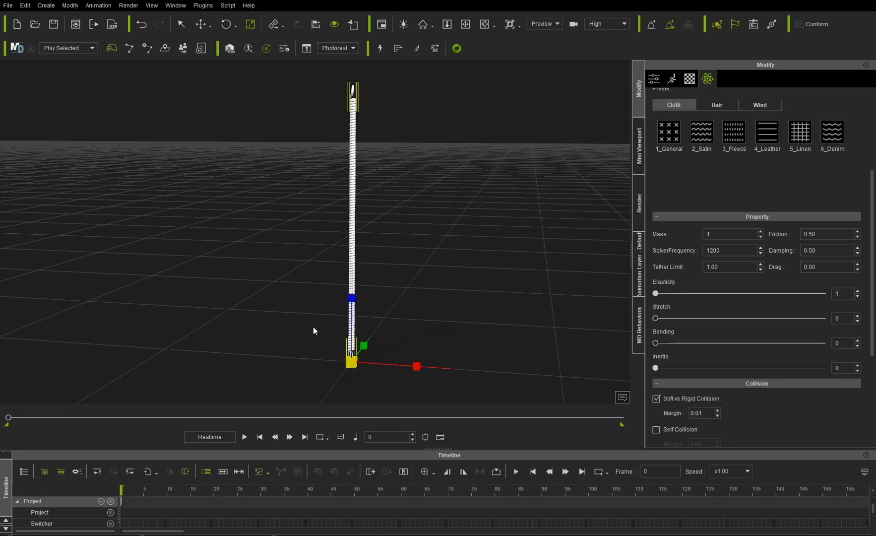
# - Switch the playback time mode to By Frame
pyautogui.scroll(-1, 317, 266)
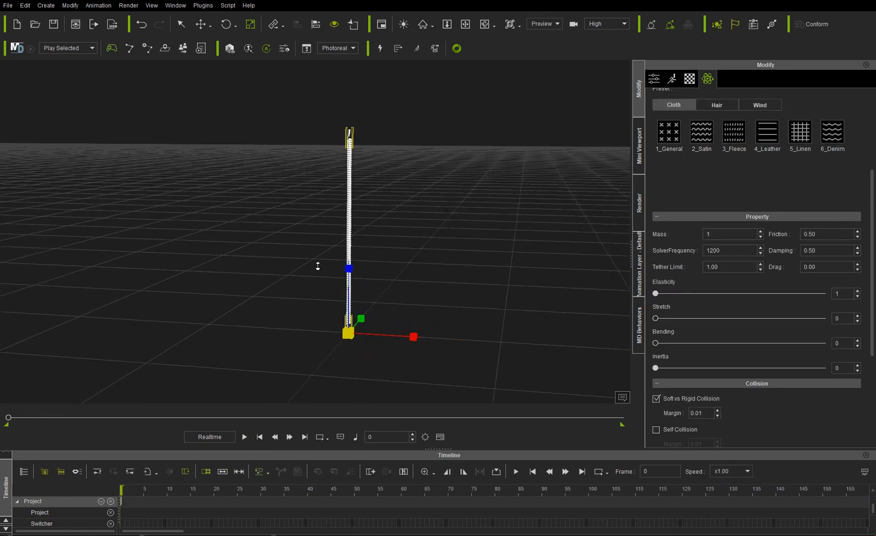
pyautogui.moveTo(316, 281); pyautogui.dragTo(327, 270, button='middle')
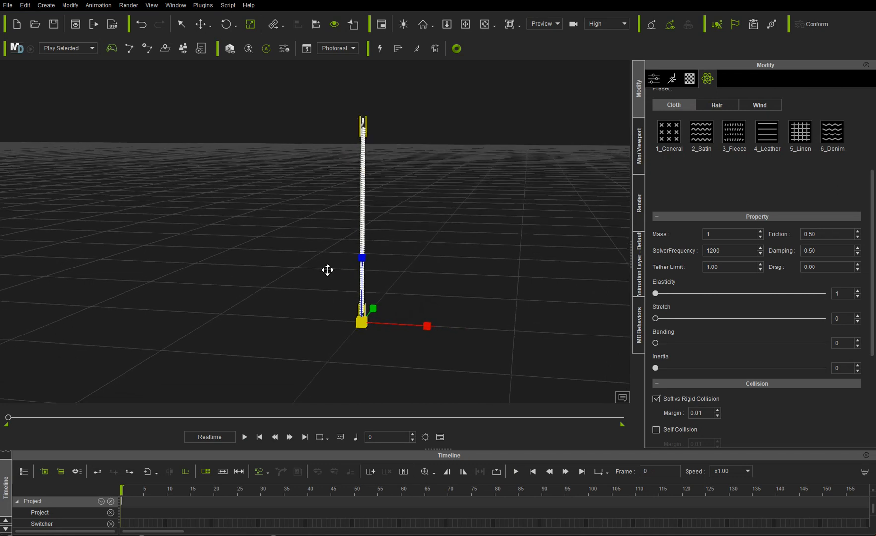
pyautogui.click(201, 439)
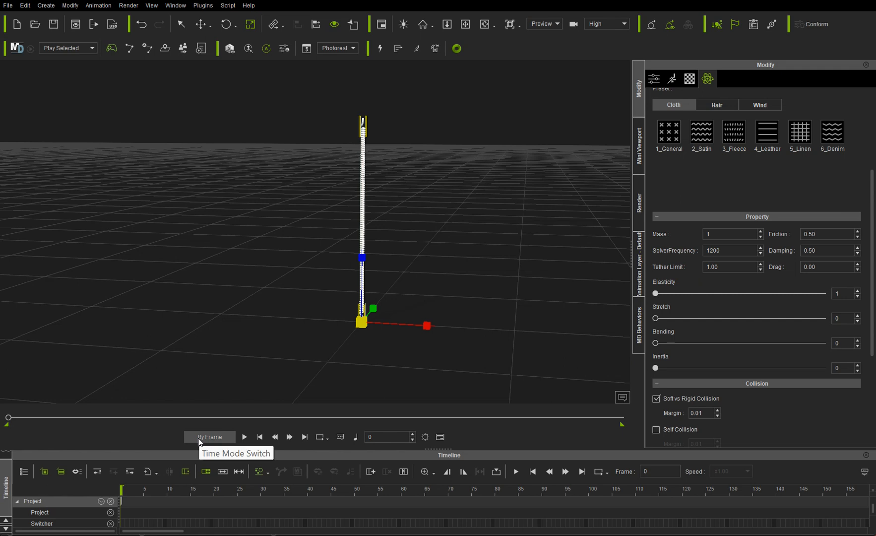
# - Switch the playback time mode to Realtime and flip the coiled cord about its Y axis to about 178 degrees
pyautogui.click(199, 437)
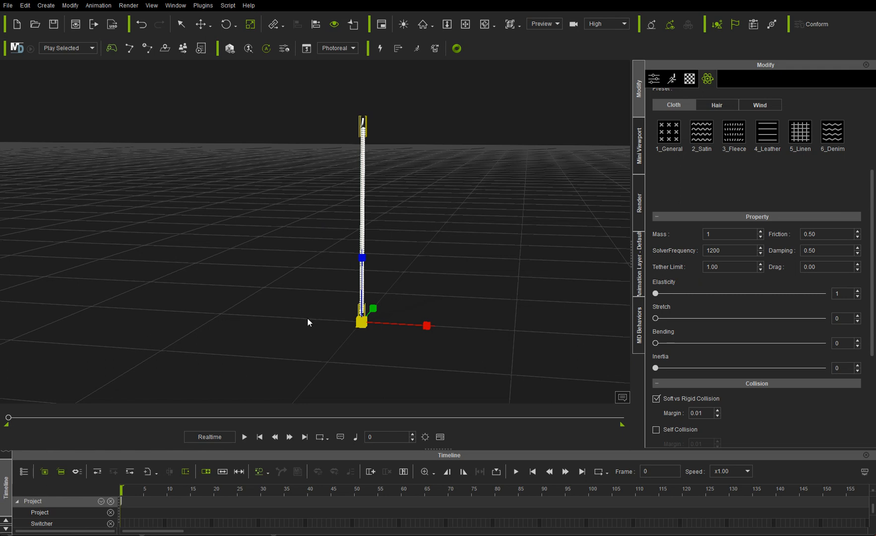
pyautogui.press('e')
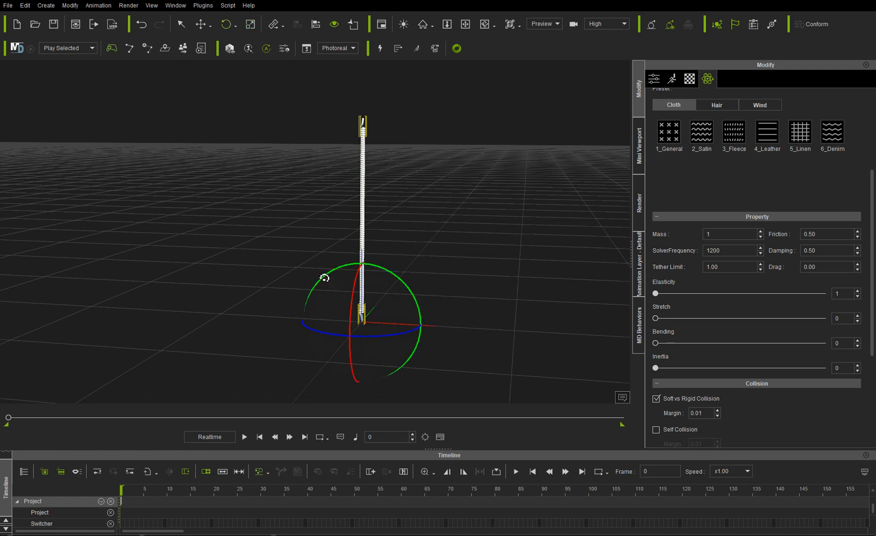
pyautogui.moveTo(326, 279); pyautogui.dragTo(440, 287)
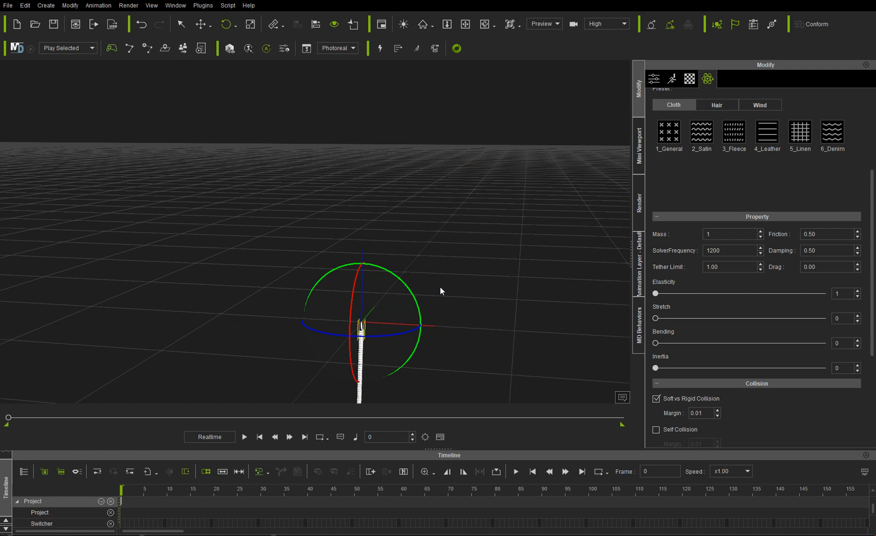
pyautogui.moveTo(440, 288); pyautogui.dragTo(439, 287)
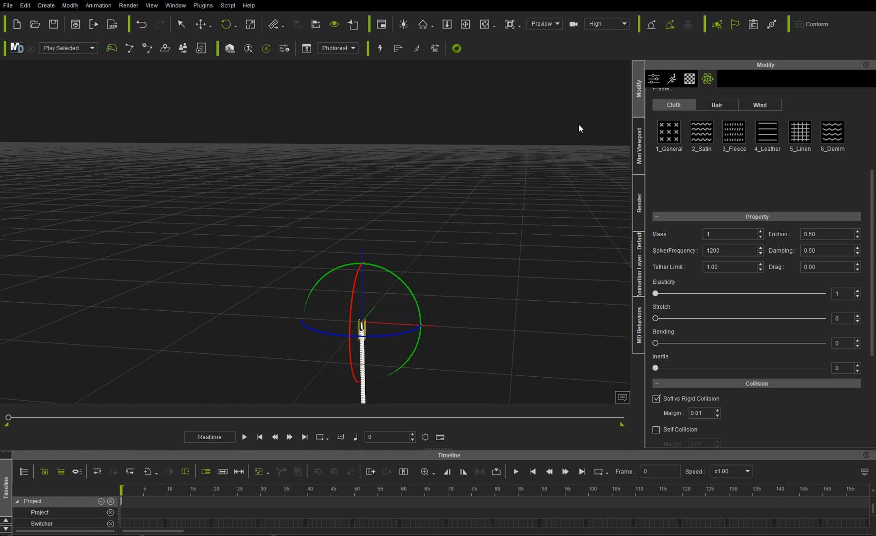
# - Set the cord's Y rotation to exactly 180 and raise the cord to about X 22, Z 72
pyautogui.click(651, 82)
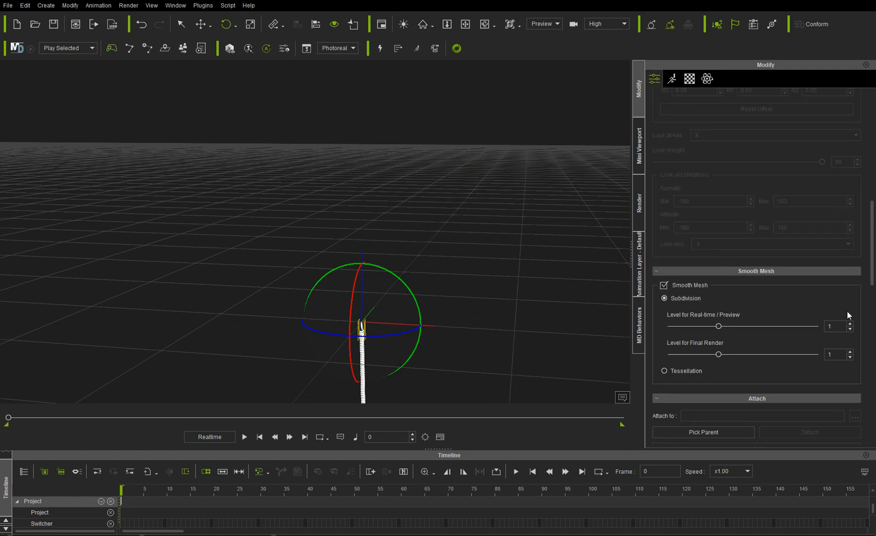
pyautogui.scroll(10, 841, 268)
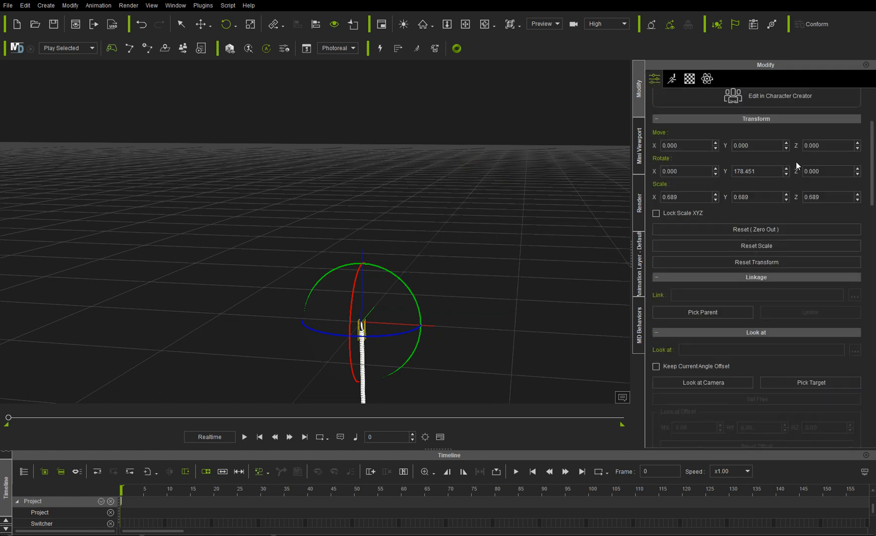
pyautogui.scroll(4, 794, 163)
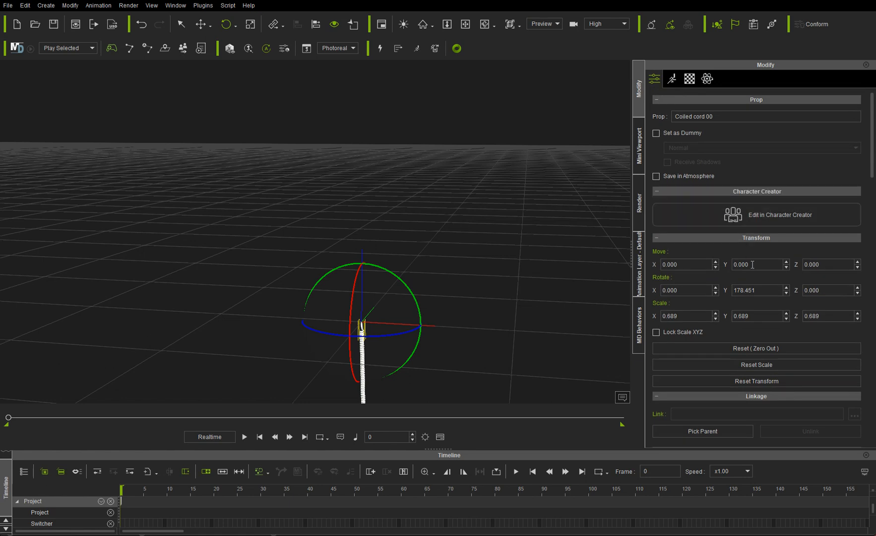
pyautogui.doubleClick(764, 288)
pyautogui.write('180')
pyautogui.press('Return')
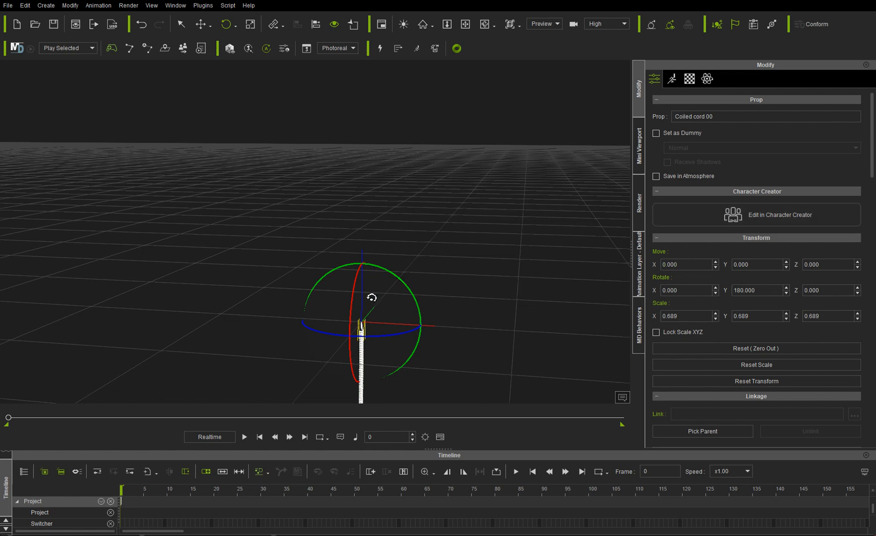
pyautogui.press('w')
pyautogui.moveTo(383, 300); pyautogui.dragTo(437, 125)
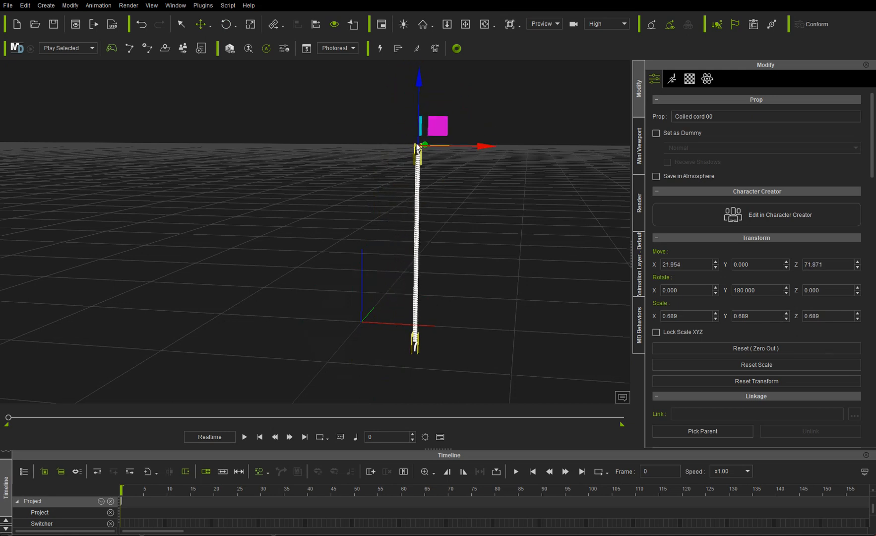
# - Create a primitive box and scale it to about 12 in X, 21.7 in Y and 28.9 in Z
pyautogui.click(45, 6)
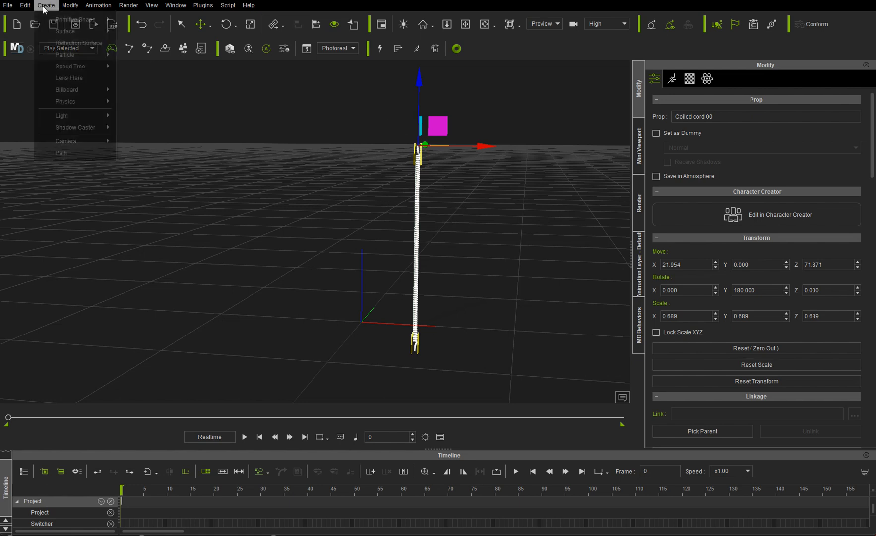
pyautogui.moveTo(72, 20)
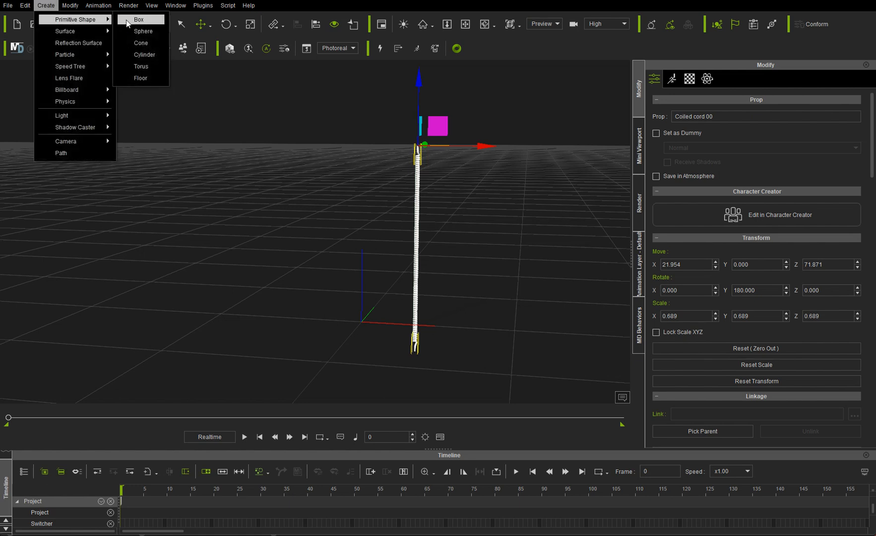
pyautogui.click(139, 21)
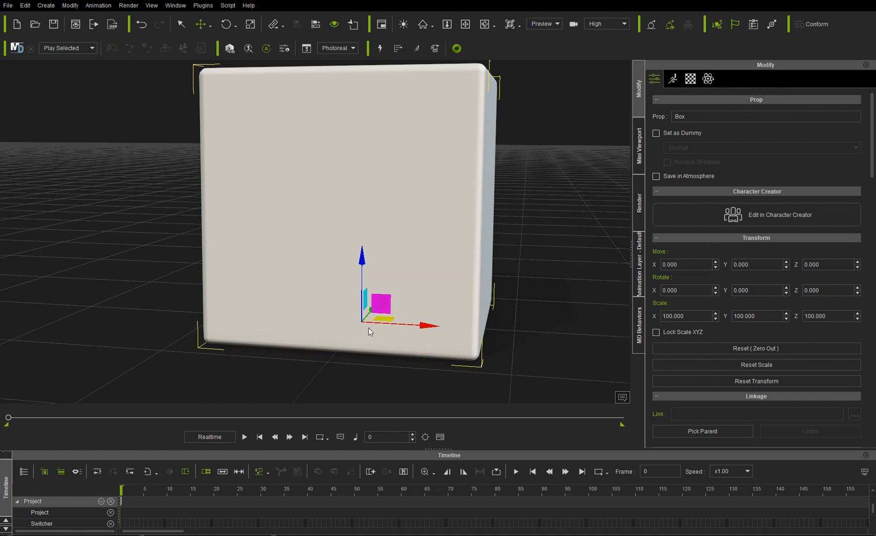
pyautogui.press('r')
pyautogui.moveTo(361, 322); pyautogui.dragTo(274, 441)
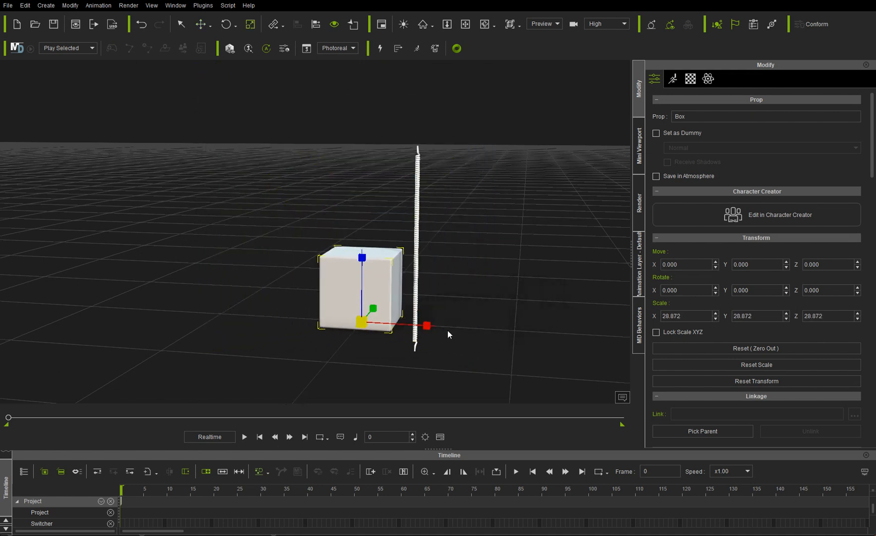
pyautogui.moveTo(430, 326); pyautogui.dragTo(350, 336)
pyautogui.moveTo(324, 283); pyautogui.dragTo(540, 311, button='right')
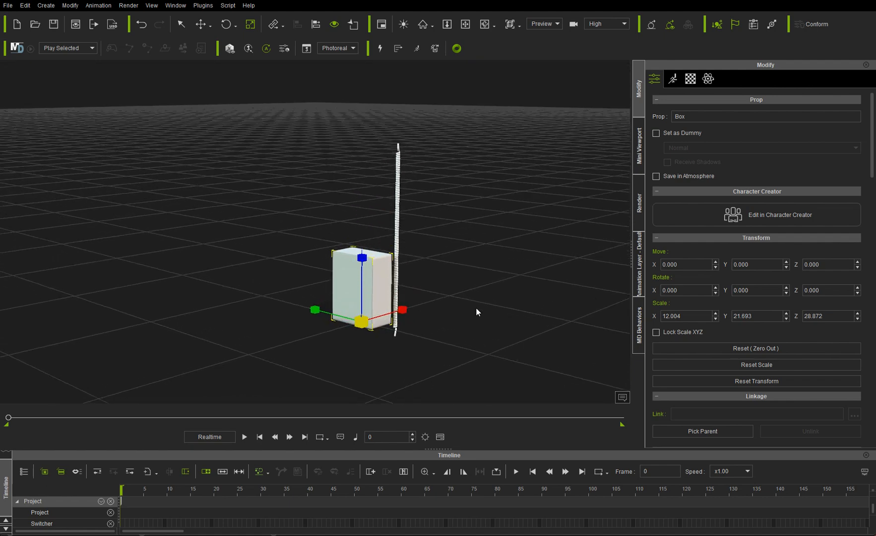
# - Position the box directly above the cord's upper end, at about X 22.4, Z 71.3
pyautogui.press('w')
pyautogui.moveTo(372, 300); pyautogui.dragTo(410, 137)
pyautogui.moveTo(380, 212); pyautogui.dragTo(189, 245, button='right')
pyautogui.scroll(2, 292, 224)
pyautogui.scroll(2, 368, 173)
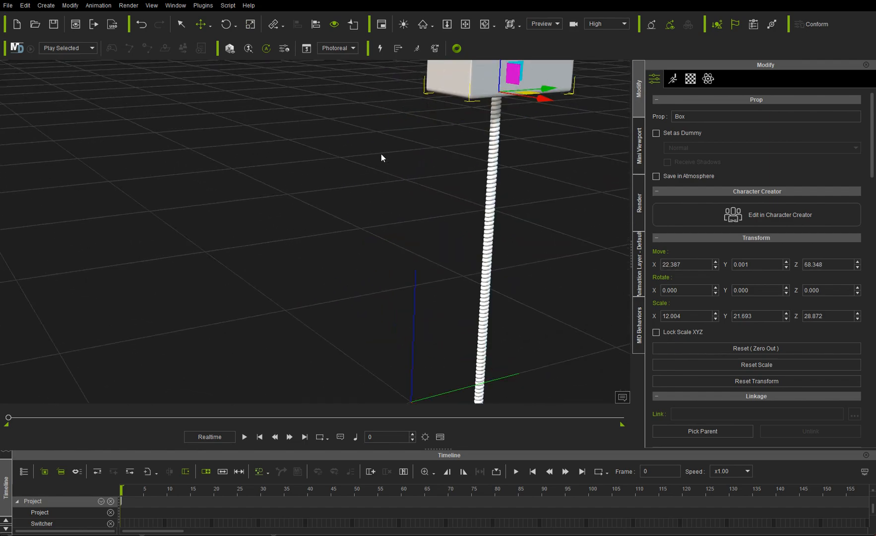
pyautogui.moveTo(381, 153); pyautogui.dragTo(220, 244, button='middle')
pyautogui.moveTo(221, 248); pyautogui.dragTo(648, 194, button='right')
pyautogui.moveTo(436, 245); pyautogui.dragTo(477, 297, button='middle')
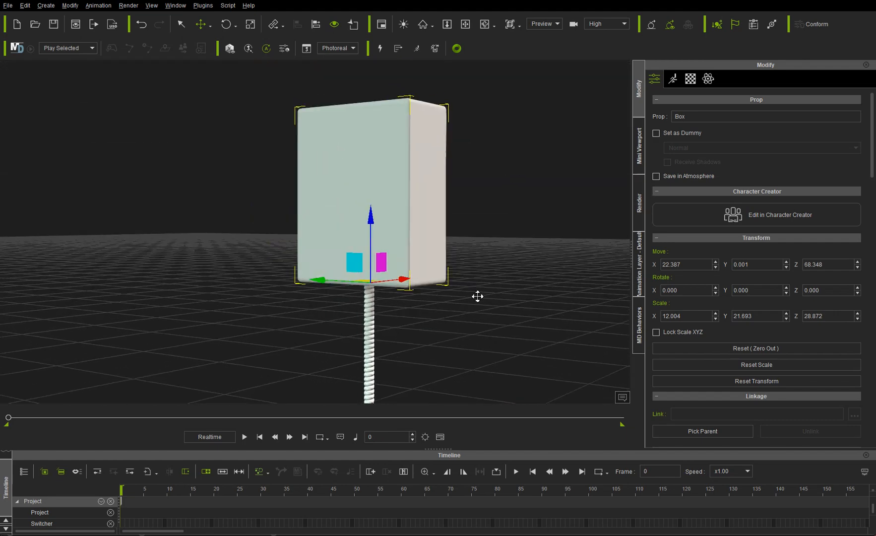
pyautogui.moveTo(370, 220); pyautogui.dragTo(379, 201)
pyautogui.moveTo(265, 285); pyautogui.dragTo(103, 258, button='right')
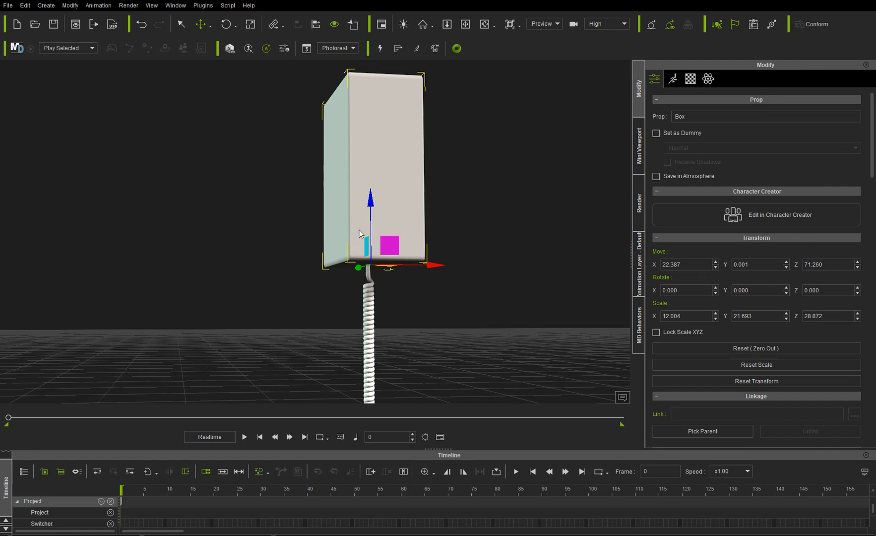
# - Play the cloth simulation with the cord hanging beneath the box, and return to the start frame
pyautogui.scroll(-5, 357, 231)
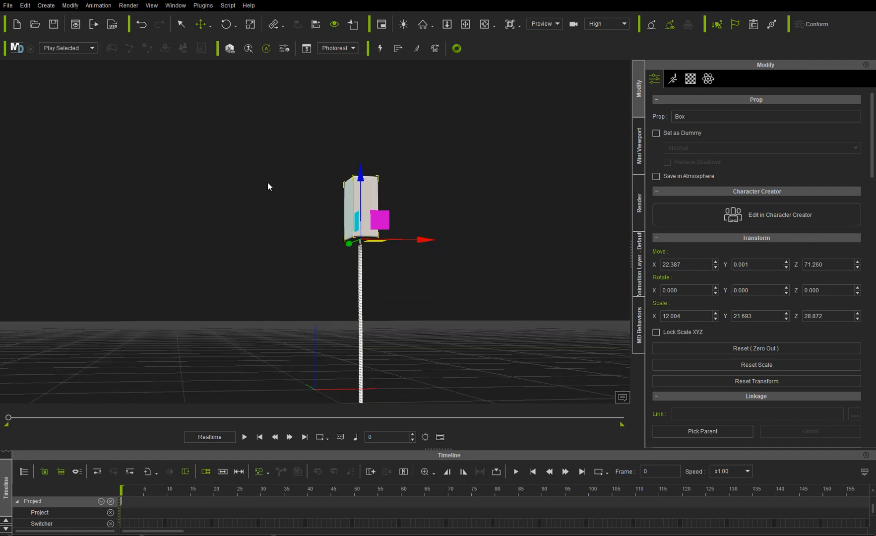
pyautogui.moveTo(268, 185); pyautogui.dragTo(303, 147, button='middle')
pyautogui.moveTo(293, 161); pyautogui.dragTo(267, 204, button='right')
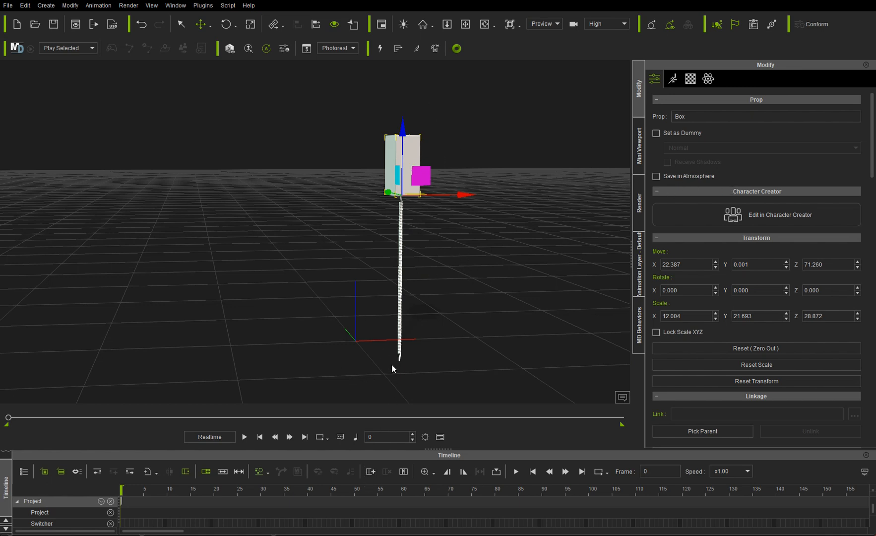
pyautogui.click(247, 438)
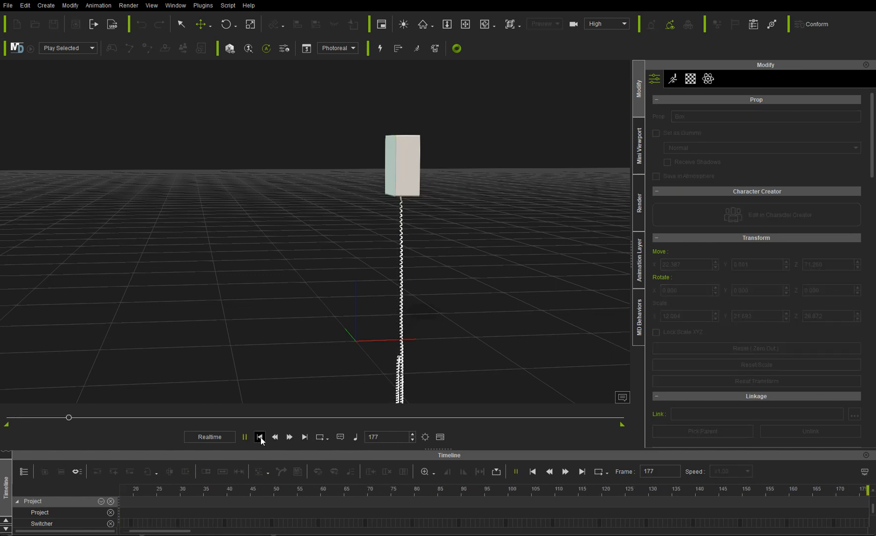
pyautogui.click(259, 438)
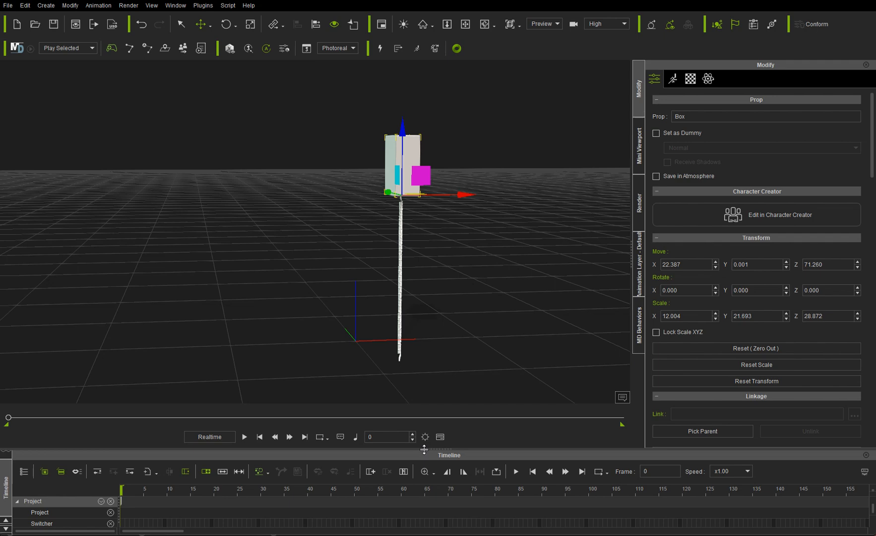
# - Enlarge the timeline area, move the playhead to frame 60 and select the coiled cord
pyautogui.moveTo(424, 449); pyautogui.dragTo(428, 399)
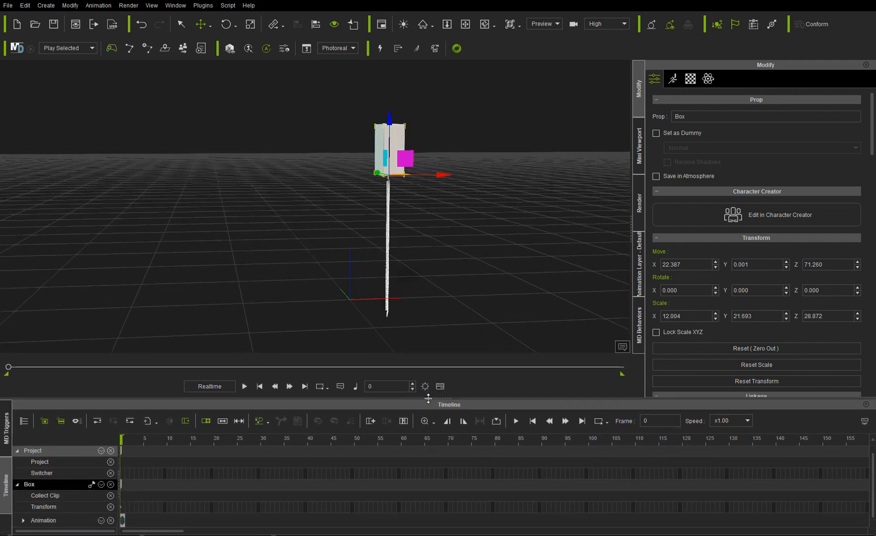
pyautogui.click(387, 277)
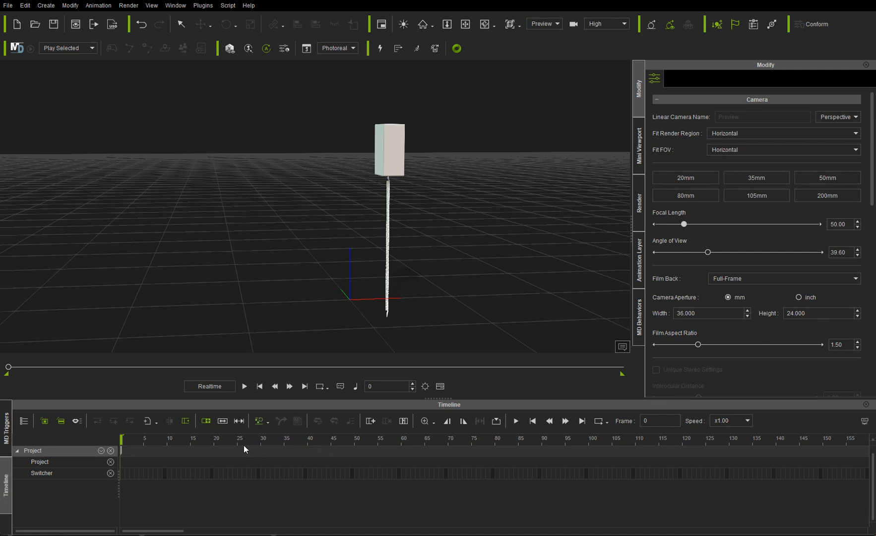
pyautogui.click(401, 443)
pyautogui.moveTo(398, 438); pyautogui.dragTo(401, 439)
pyautogui.click(388, 243)
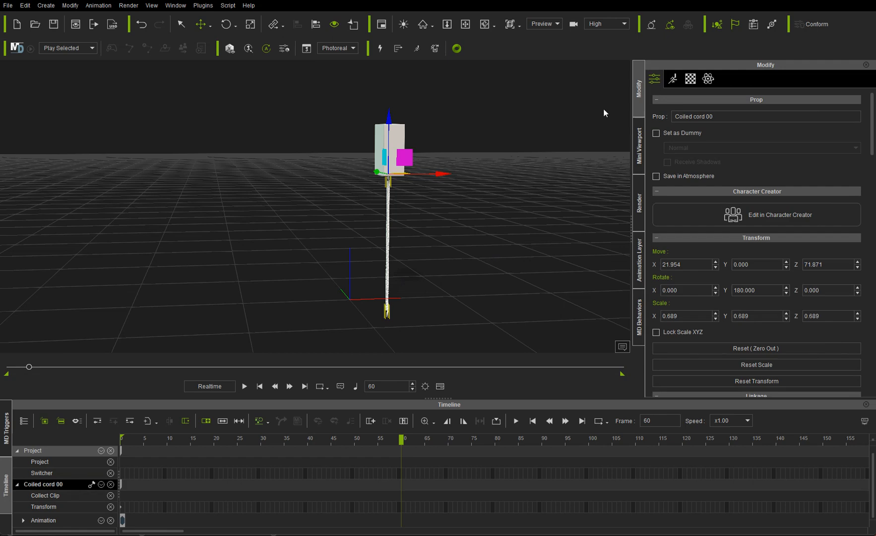
# - Open the animation layer editor for the cord and place its bone list clear of the cord
pyautogui.click(672, 80)
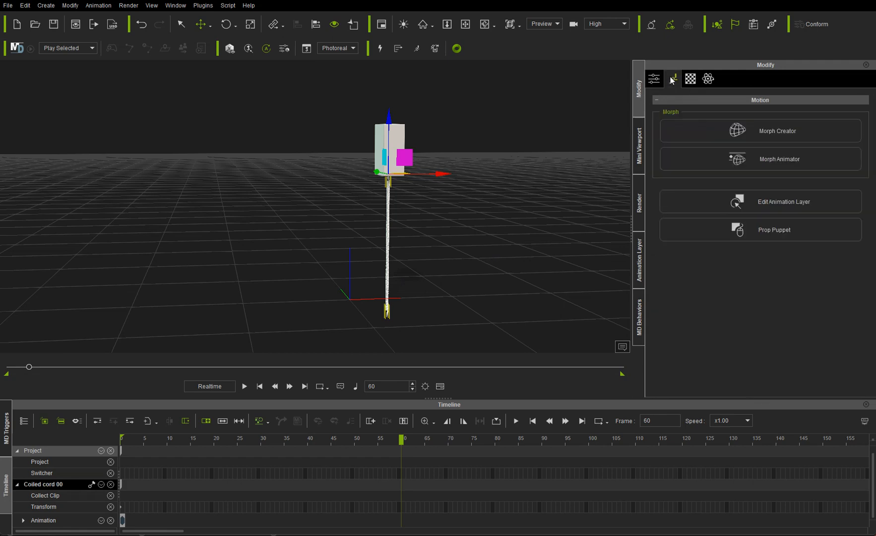
pyautogui.click(703, 202)
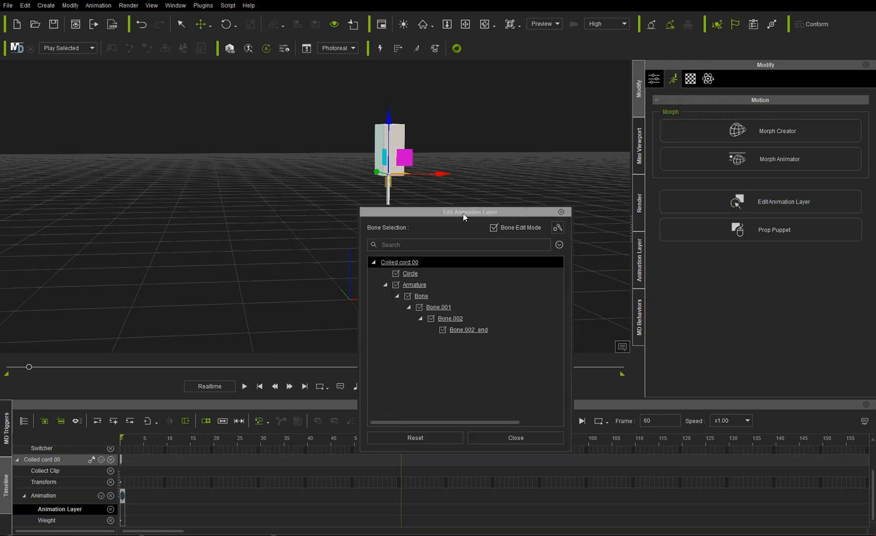
pyautogui.moveTo(463, 214); pyautogui.dragTo(656, 104)
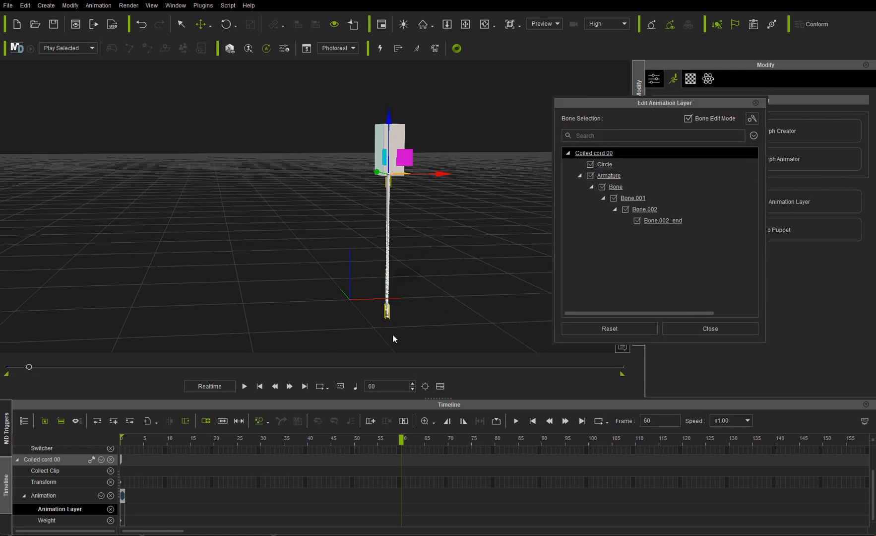
# - Select the lowest bone, Bone.002, and reset it at frame 60 to key its starting pose
pyautogui.scroll(8, 387, 330)
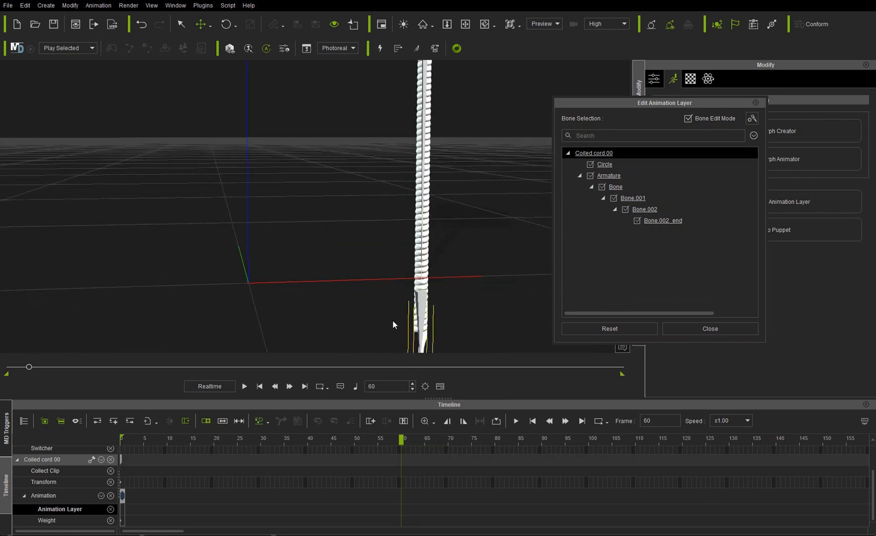
pyautogui.moveTo(393, 326); pyautogui.dragTo(330, 244, button='middle')
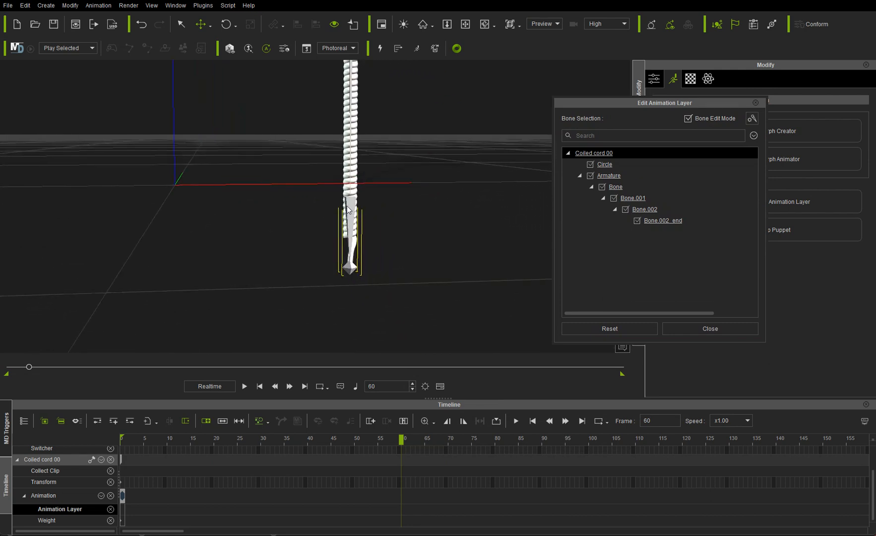
pyautogui.moveTo(302, 188); pyautogui.dragTo(326, 430, button='middle')
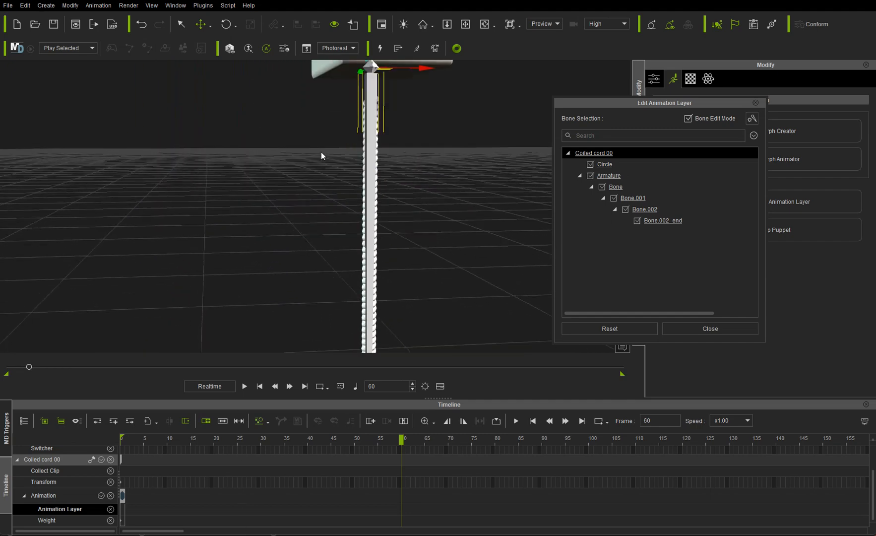
pyautogui.moveTo(278, 303); pyautogui.dragTo(290, 1, button='middle')
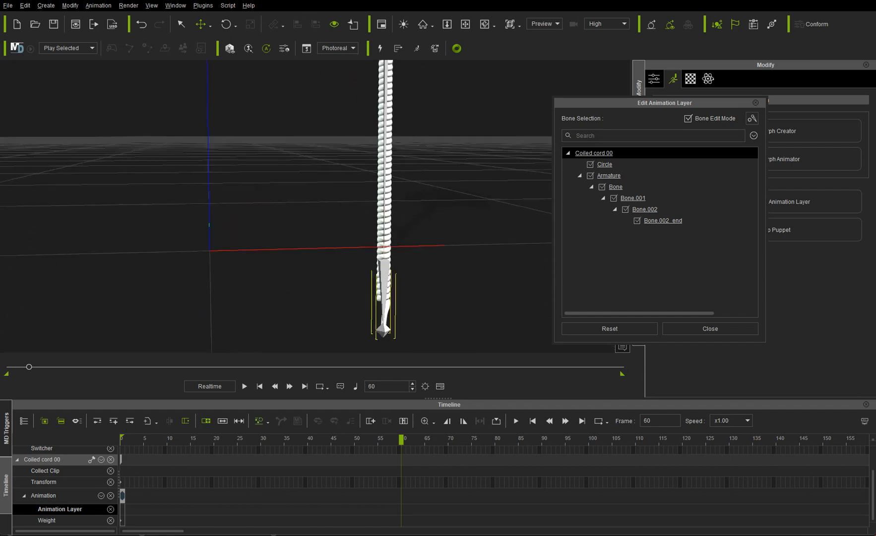
pyautogui.click(384, 276)
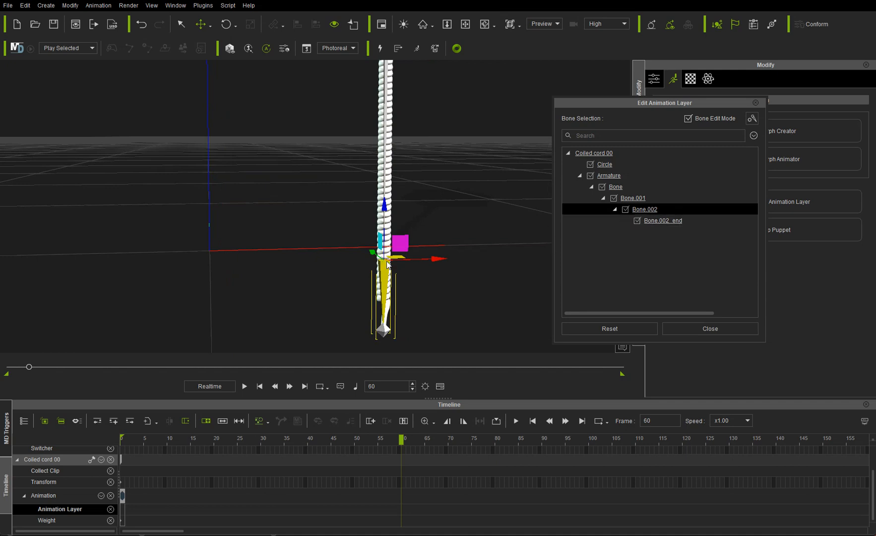
pyautogui.scroll(-7, 381, 260)
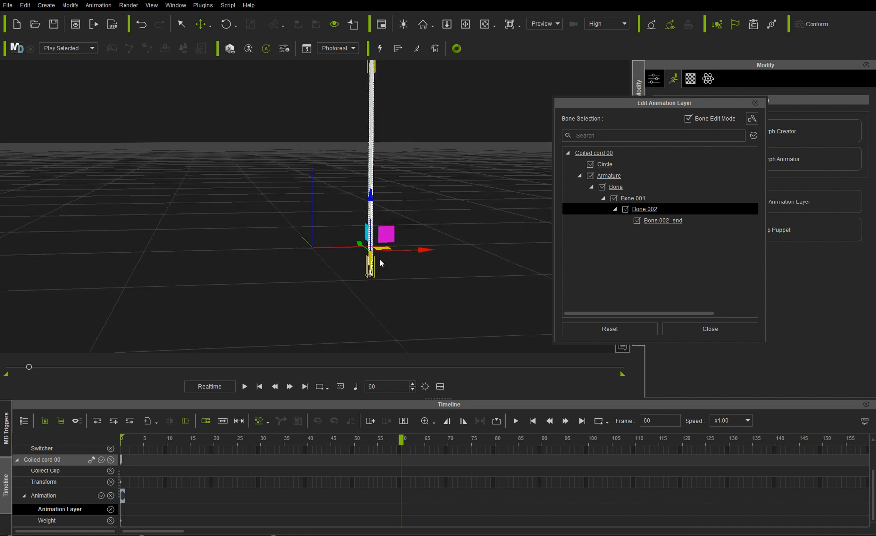
pyautogui.scroll(-3, 381, 261)
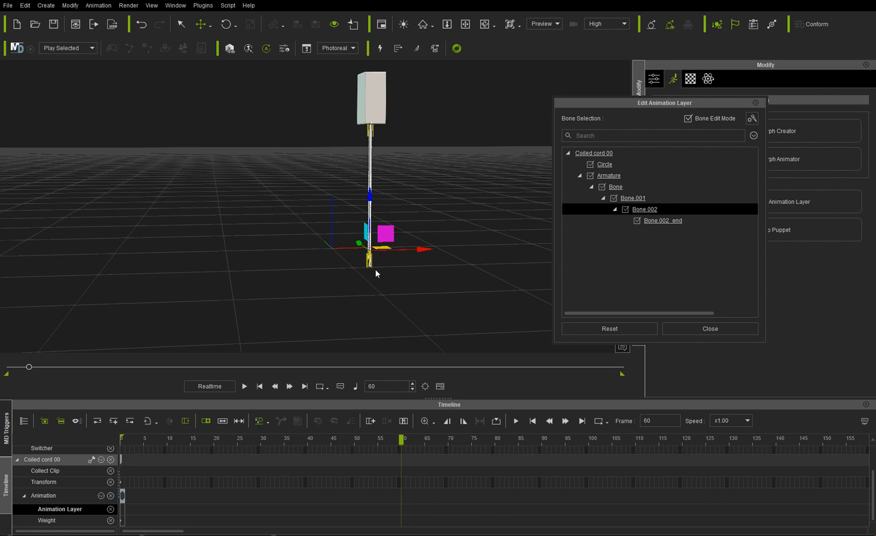
pyautogui.click(585, 329)
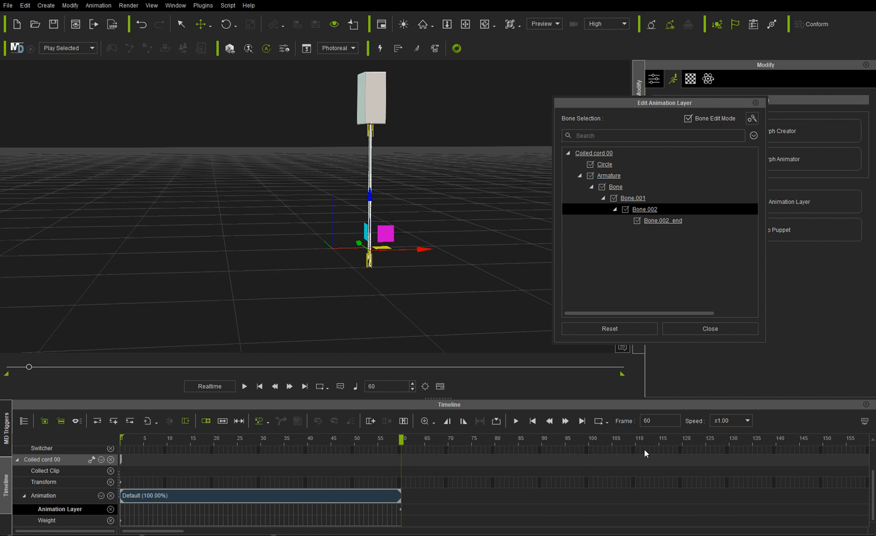
# - At frame 119, rotate the cord's lowest bone, Bone.002, about half a turn so that it points upward
pyautogui.click(679, 451)
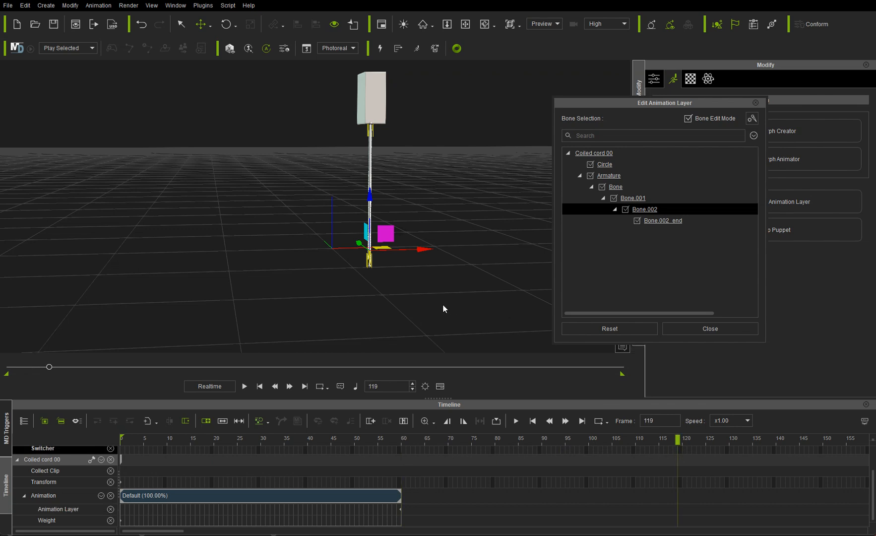
pyautogui.scroll(8, 374, 280)
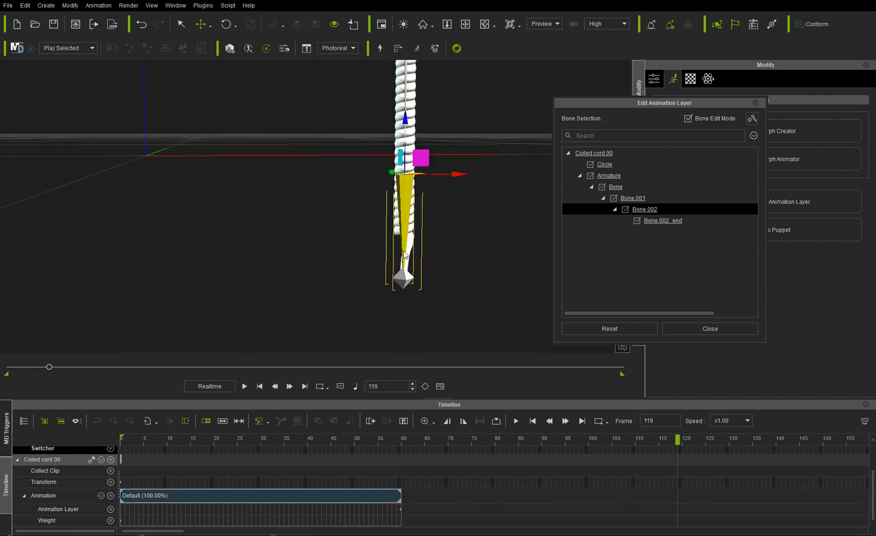
pyautogui.scroll(-8, 408, 248)
pyautogui.scroll(-2, 362, 271)
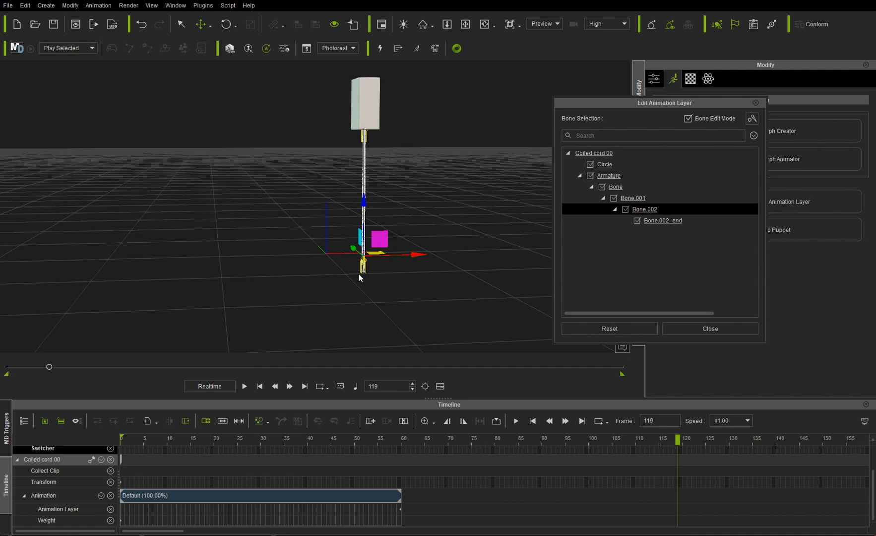
pyautogui.scroll(5, 359, 274)
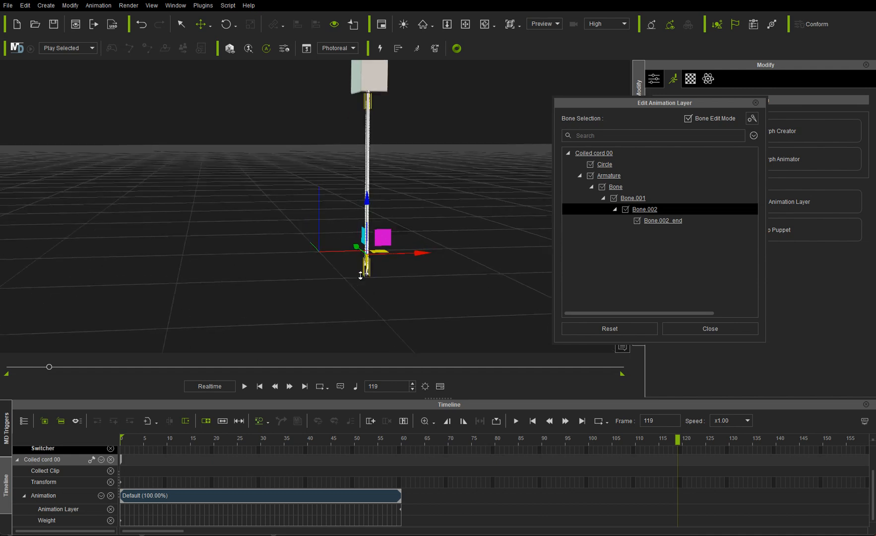
pyautogui.scroll(4, 361, 271)
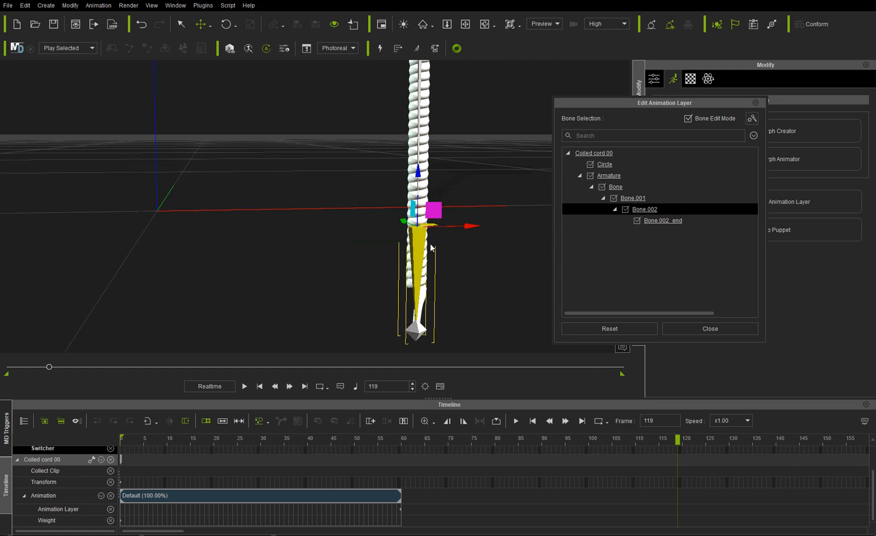
pyautogui.press('e')
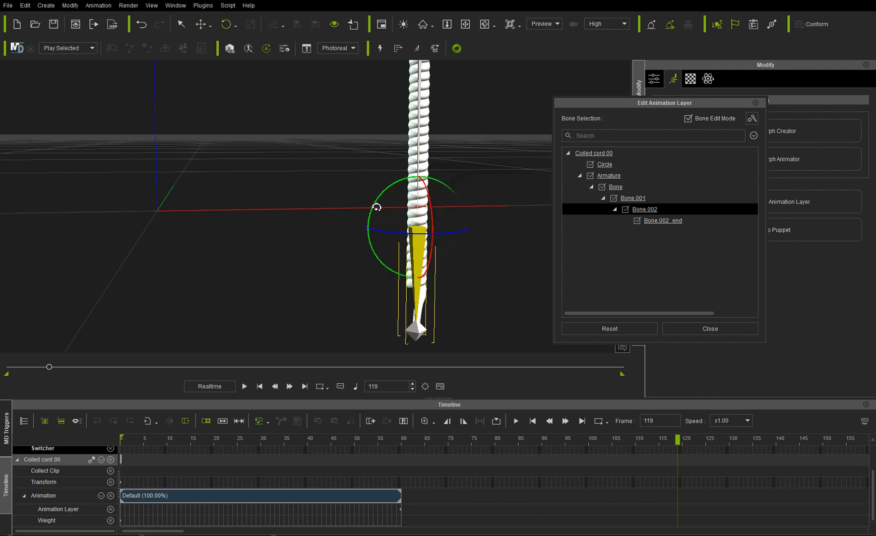
pyautogui.moveTo(377, 208); pyautogui.dragTo(467, 157)
# - Move the upturned Bone.002 up beside the box's lower edge at frame 119 and check its placement from several angles
pyautogui.press('w')
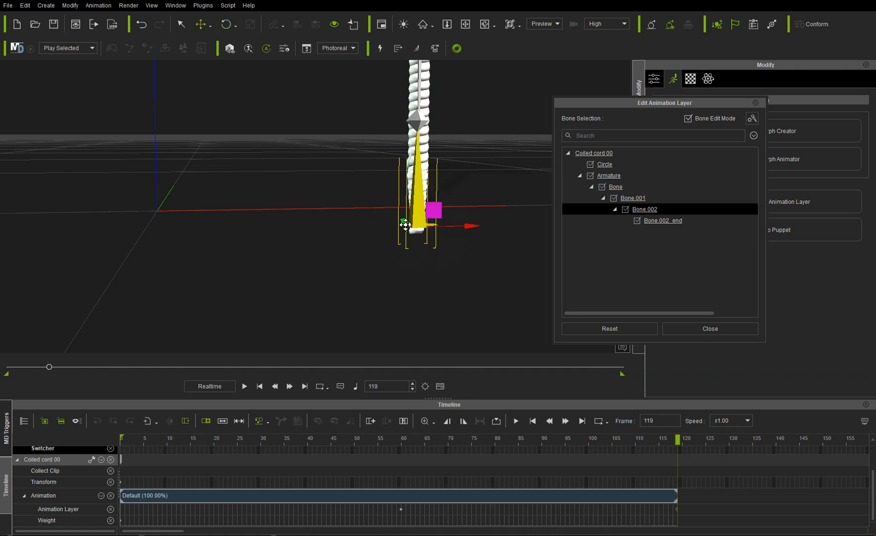
pyautogui.scroll(-6, 360, 194)
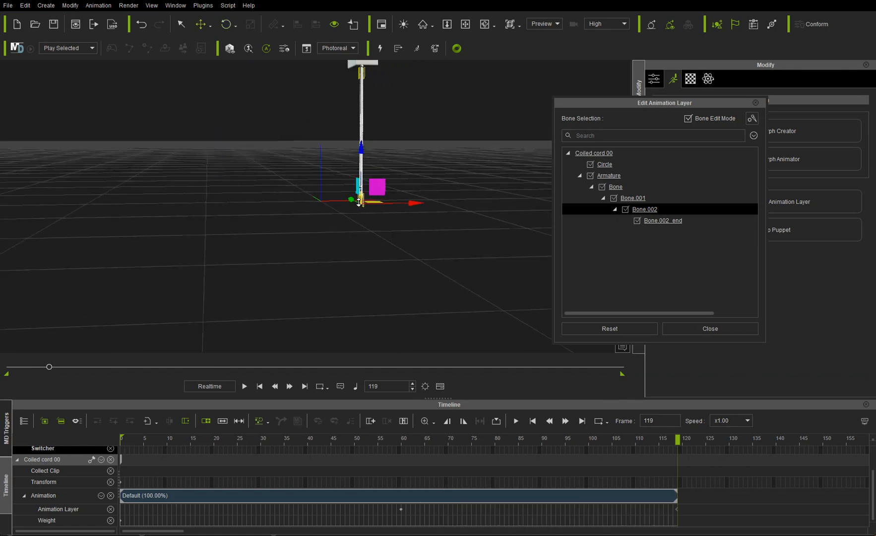
pyautogui.scroll(-2, 345, 189)
pyautogui.moveTo(333, 164); pyautogui.dragTo(343, 247, button='middle')
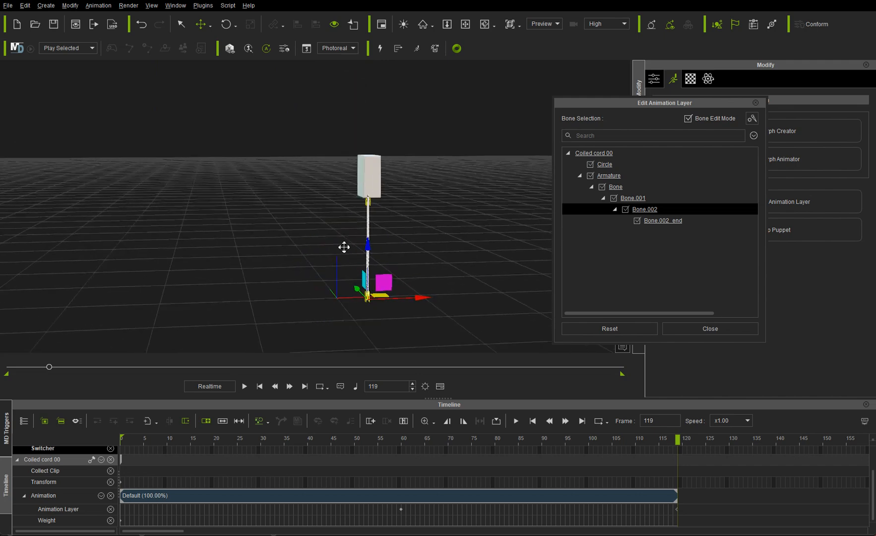
pyautogui.moveTo(386, 284); pyautogui.dragTo(377, 179)
pyautogui.moveTo(287, 237); pyautogui.dragTo(350, 204, button='right')
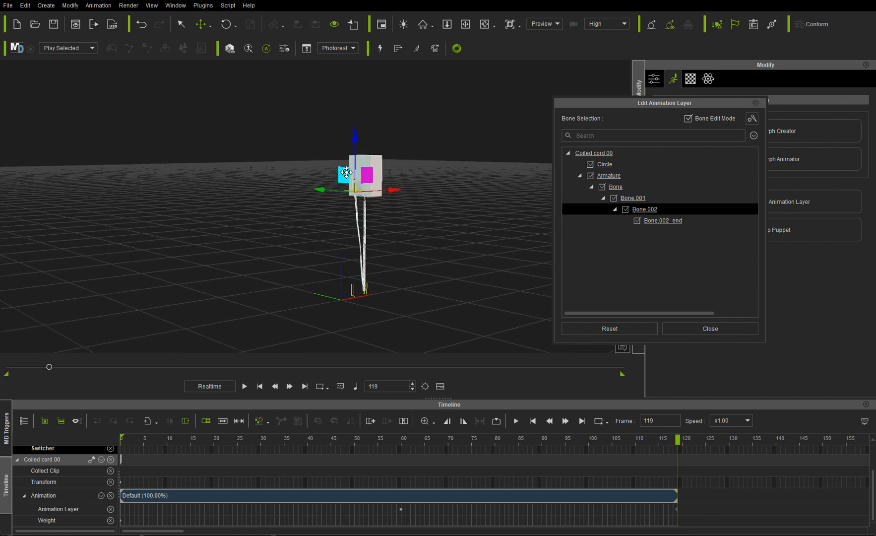
pyautogui.scroll(2, 352, 186)
pyautogui.scroll(2, 353, 187)
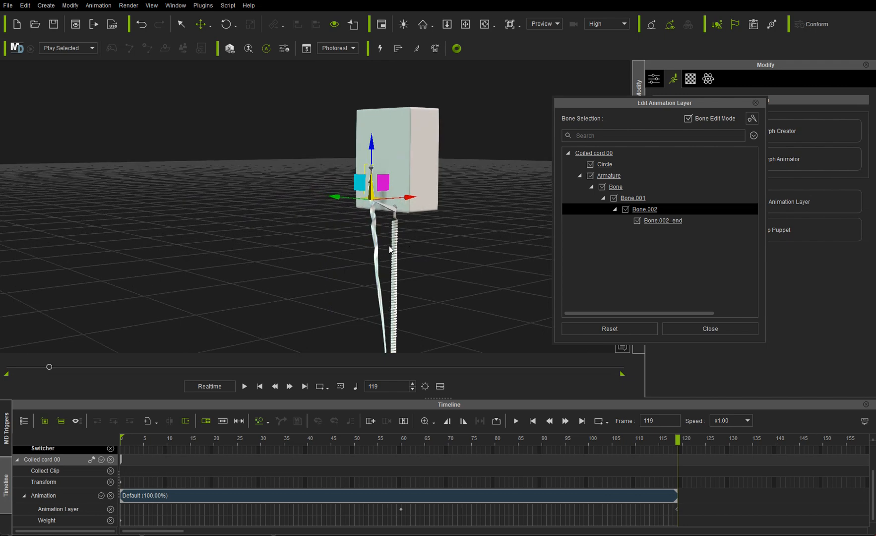
pyautogui.moveTo(389, 249); pyautogui.dragTo(317, 244, button='right')
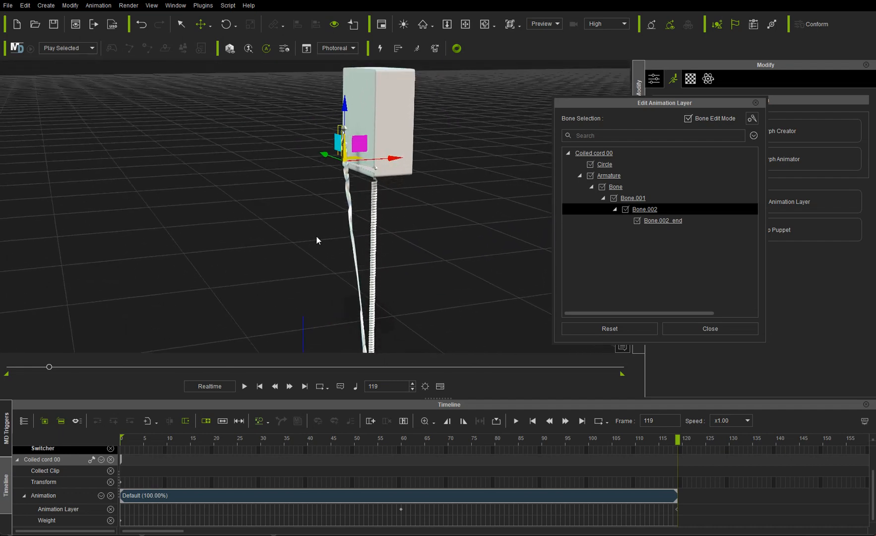
pyautogui.scroll(-5, 316, 235)
pyautogui.moveTo(316, 235); pyautogui.dragTo(330, 228, button='middle')
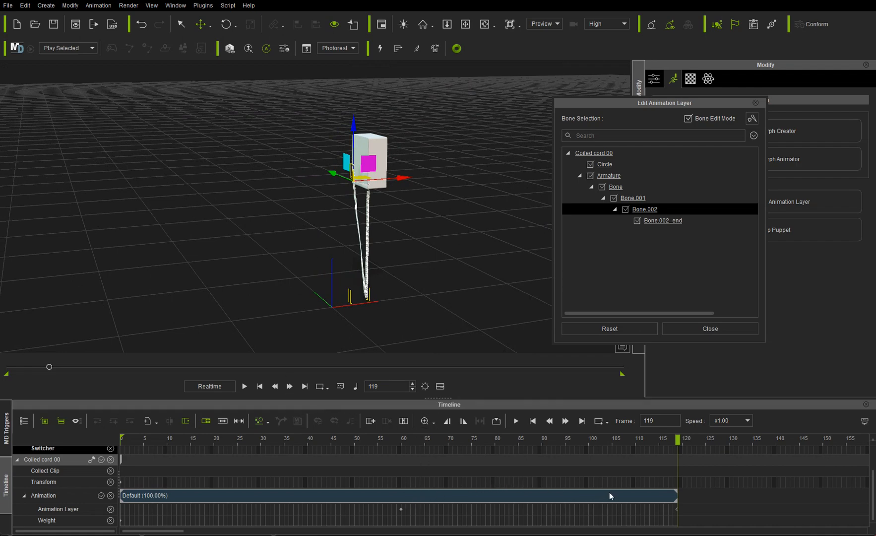
# - Play the cord animation from the start frame, then replay it and pause at frame 109 as the cord end rises
pyautogui.click(532, 421)
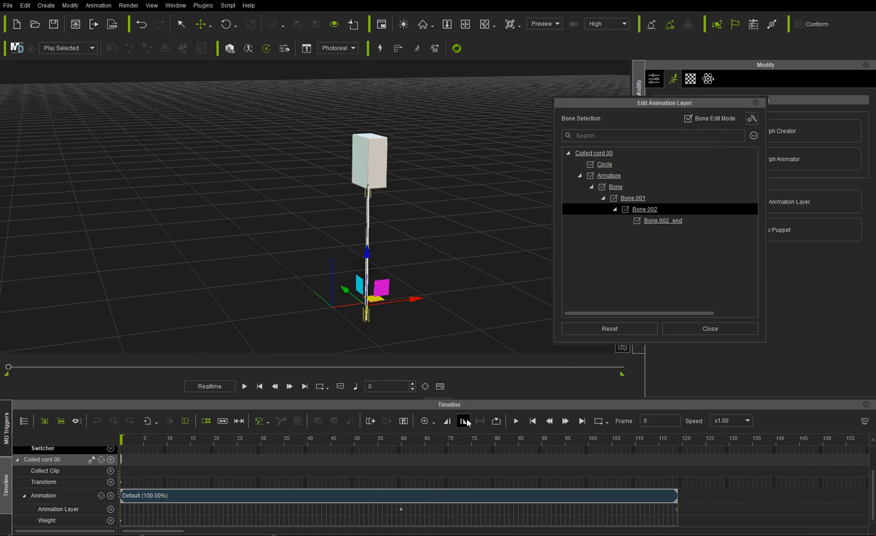
pyautogui.click(516, 421)
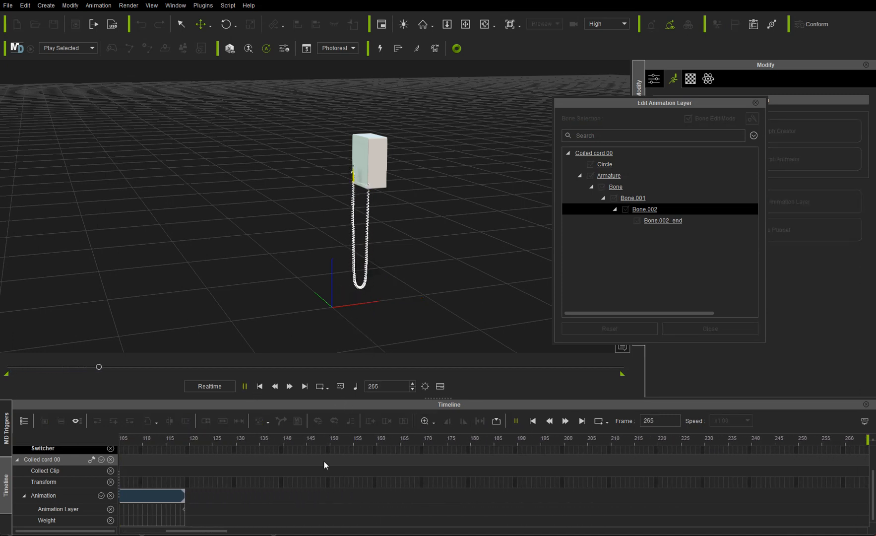
pyautogui.click(532, 420)
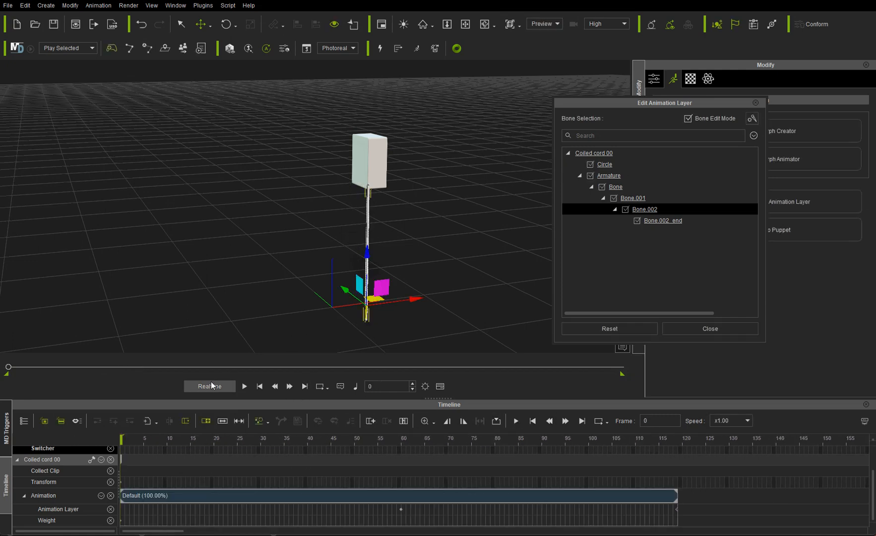
pyautogui.click(244, 386)
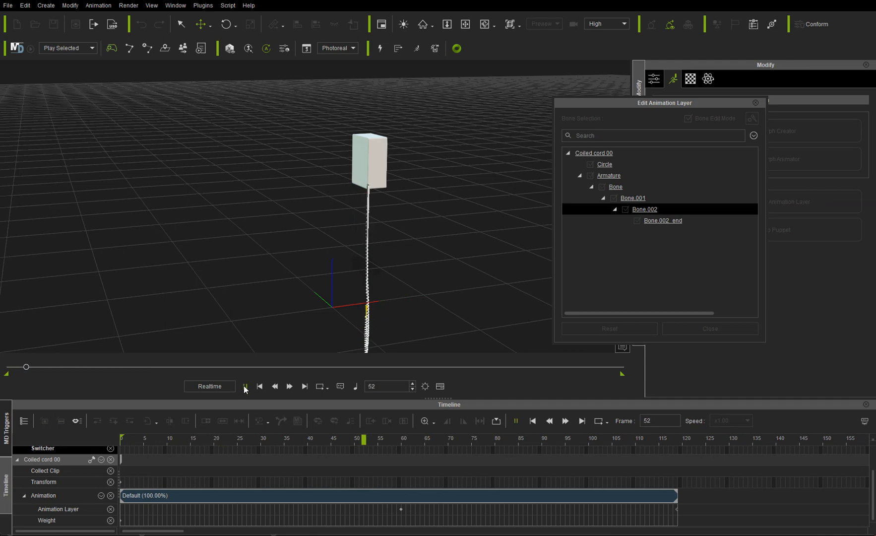
pyautogui.click(244, 385)
pyautogui.click(244, 385)
pyautogui.click(243, 386)
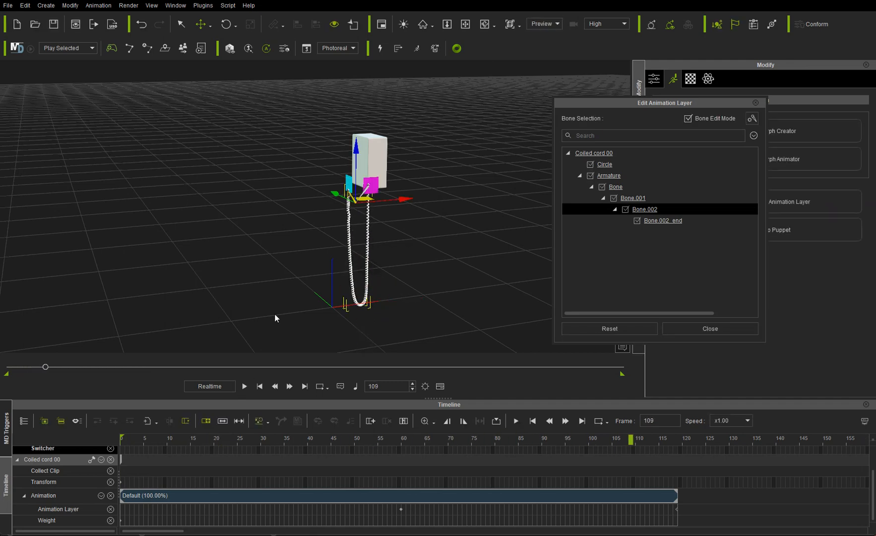
# - Examine the bones and cord ends beneath the box from close up, and play the simulation on before pausing at frame 252
pyautogui.scroll(3, 350, 186)
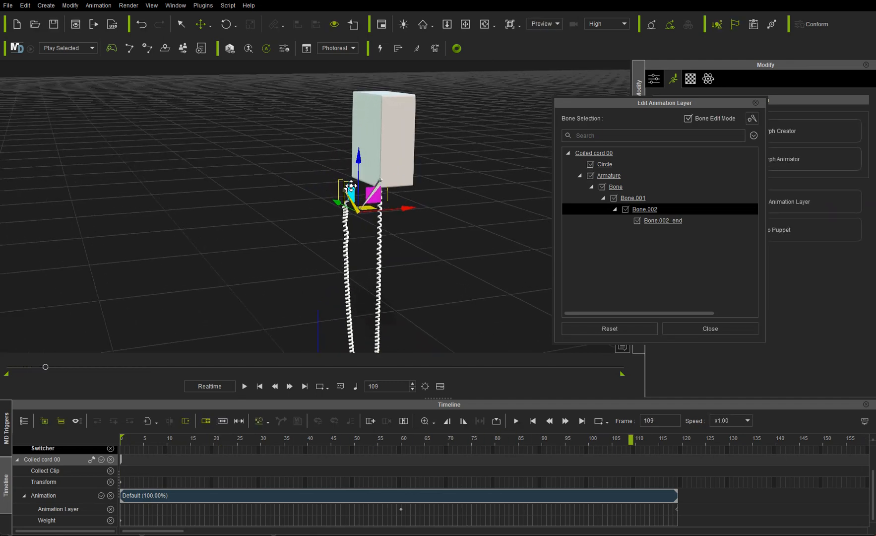
pyautogui.scroll(4, 350, 186)
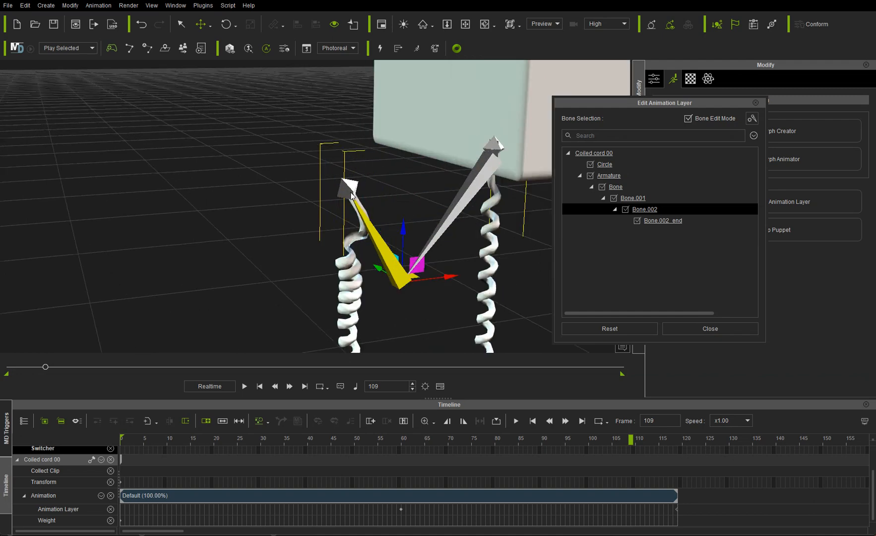
pyautogui.scroll(-2, 351, 194)
pyautogui.moveTo(366, 215); pyautogui.dragTo(301, 221, button='middle')
pyautogui.moveTo(327, 244); pyautogui.dragTo(370, 181, button='right')
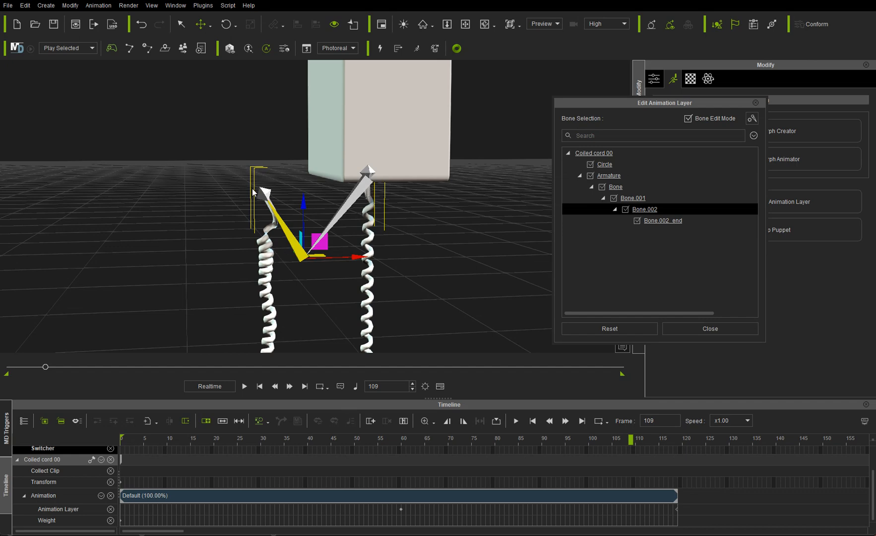
pyautogui.scroll(-6, 253, 192)
pyautogui.moveTo(253, 208); pyautogui.dragTo(285, 254, button='right')
pyautogui.moveTo(285, 254); pyautogui.dragTo(332, 216, button='middle')
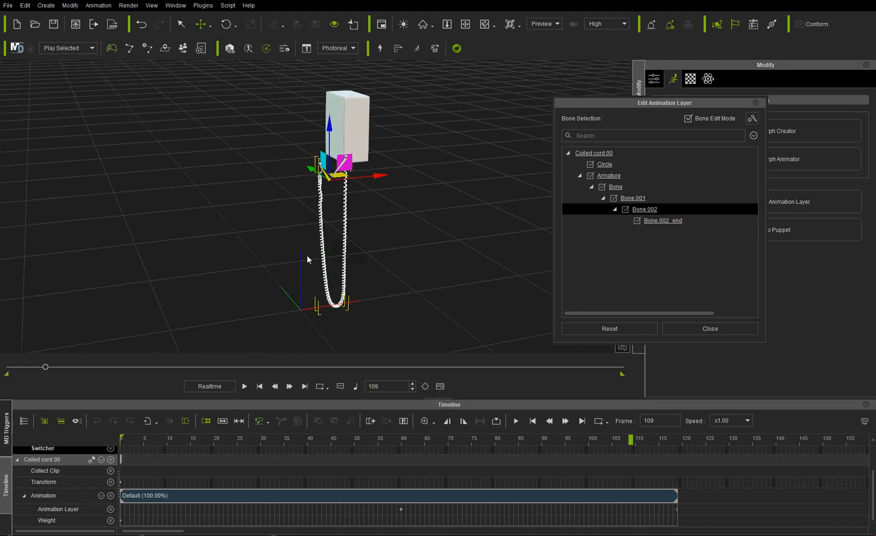
pyautogui.click(516, 421)
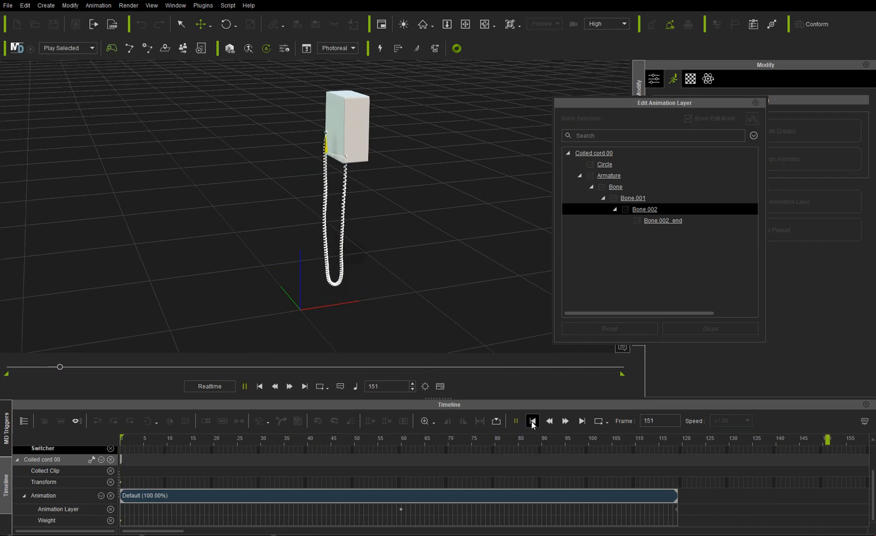
pyautogui.click(516, 421)
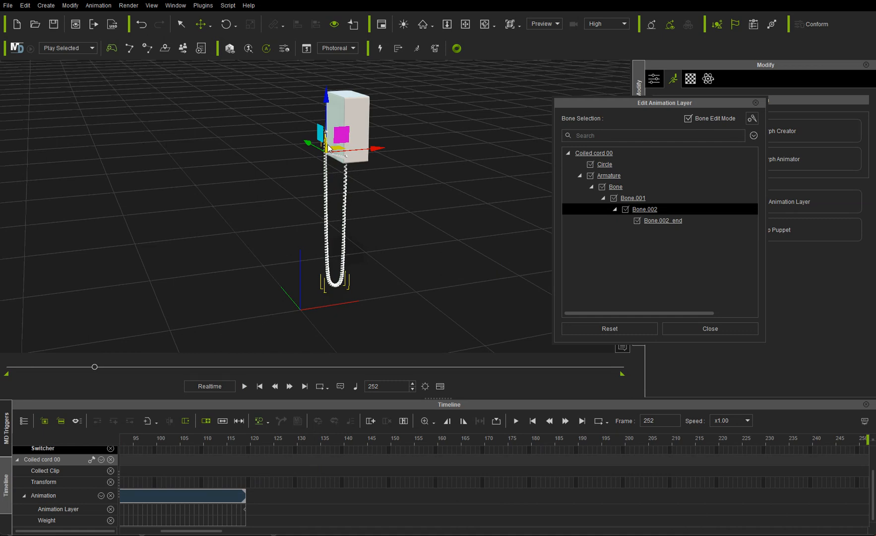
# - At frame 179, move Bone.002 far out and up from the box, and play the result from the start frame
pyautogui.click(528, 443)
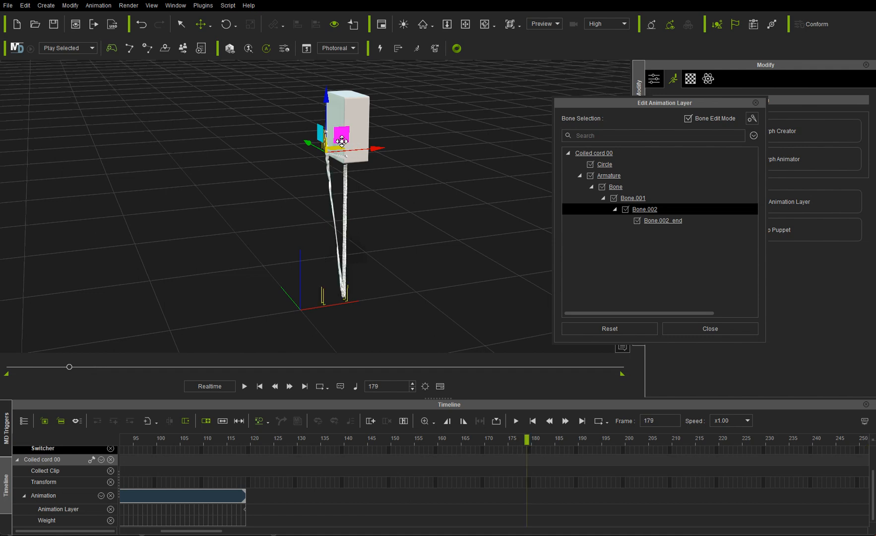
pyautogui.moveTo(341, 135); pyautogui.dragTo(128, 70)
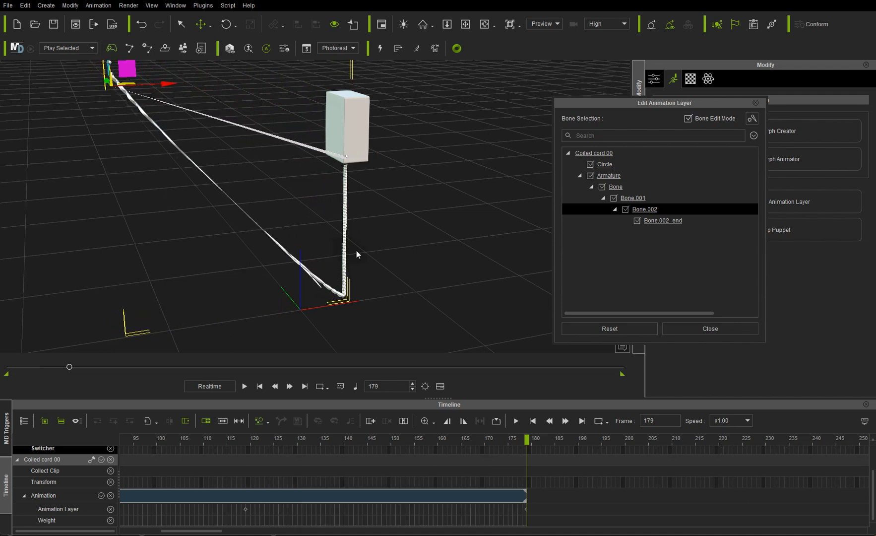
pyautogui.click(261, 386)
pyautogui.click(243, 387)
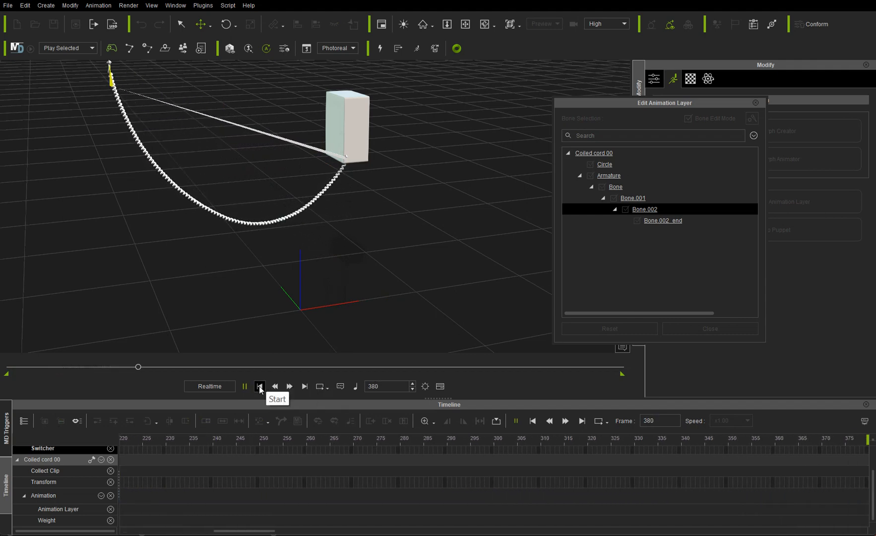
pyautogui.click(259, 386)
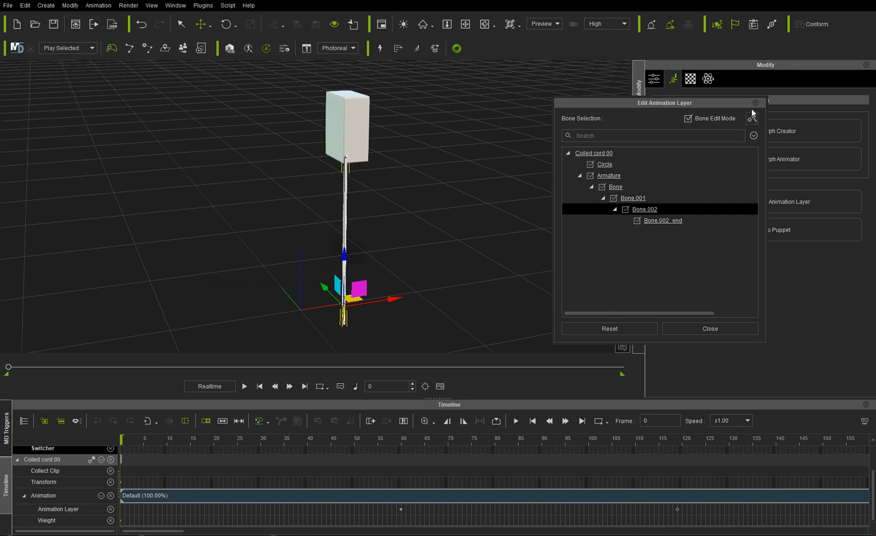
# - Close the animation layer editor, play the cord animation from the start without bones shown, and pause at frame 274
pyautogui.click(696, 328)
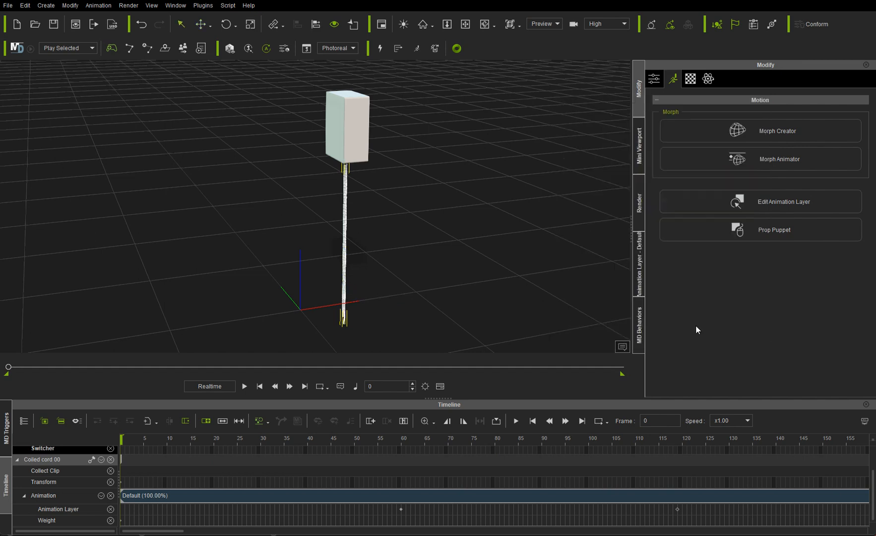
pyautogui.click(245, 386)
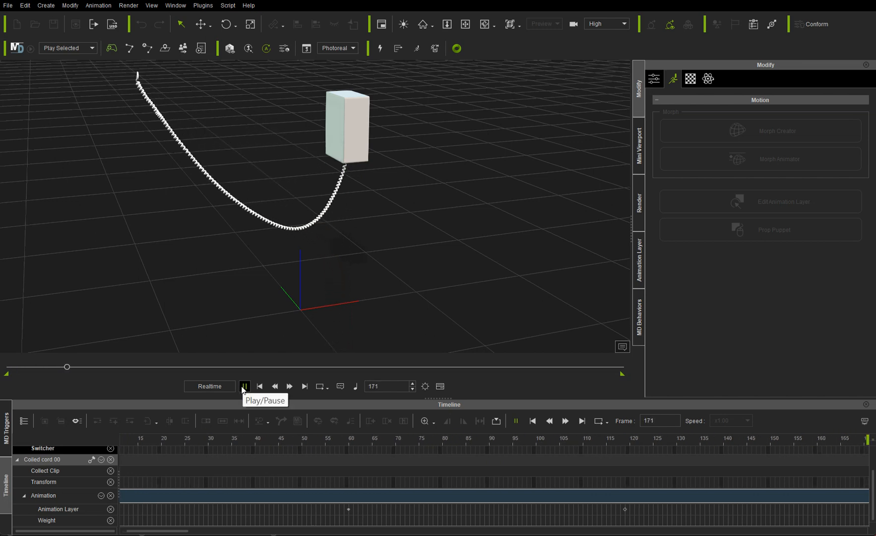
pyautogui.click(243, 390)
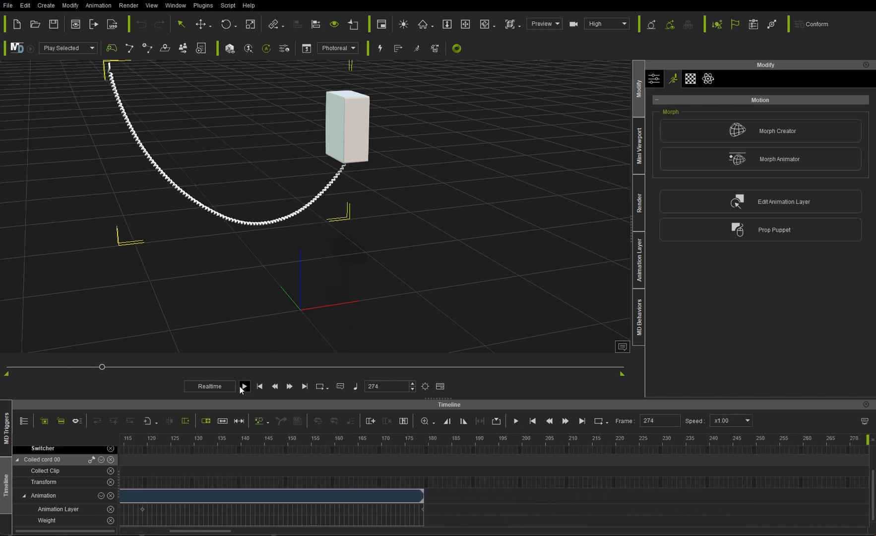